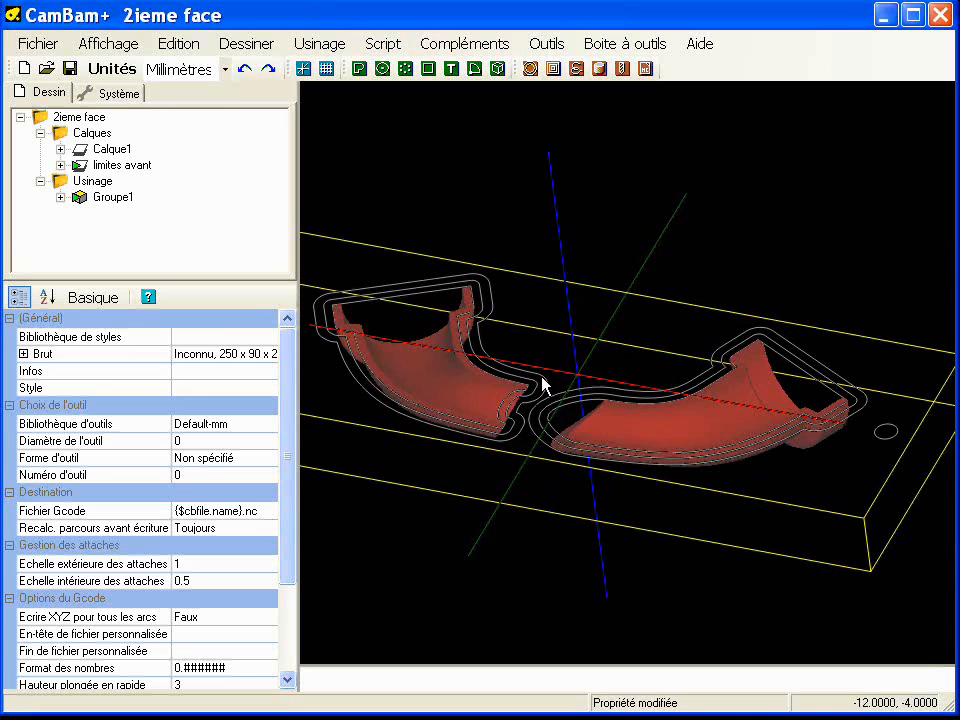
{"action": "scroll", "coordinate": [517, 363], "scroll_direction": "up", "scroll_amount": 1}
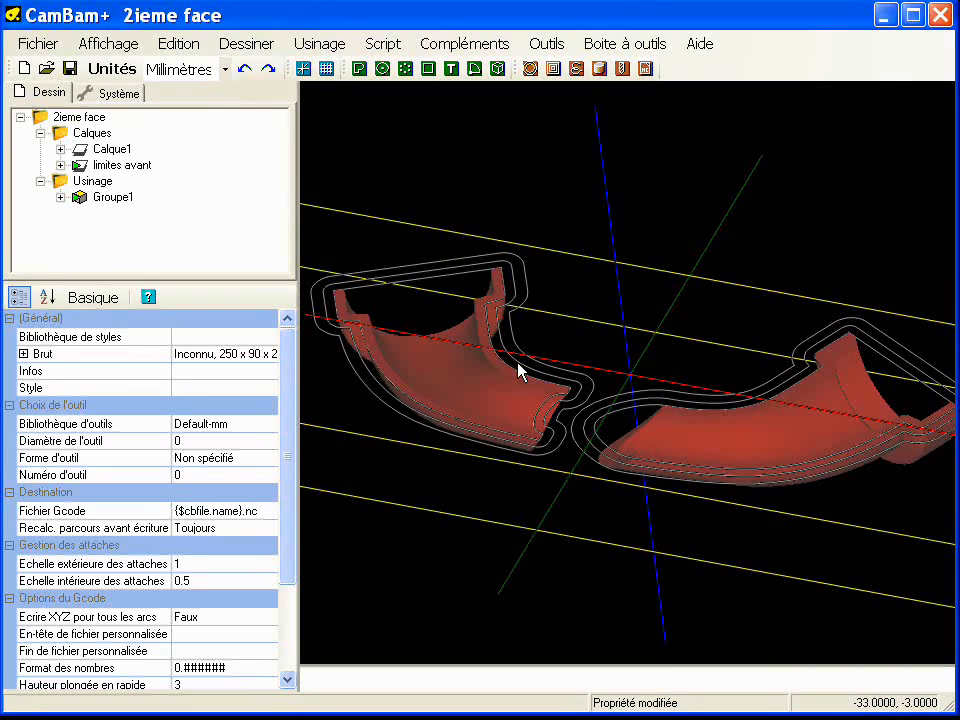
{"action": "right_click", "coordinate": [91, 184]}
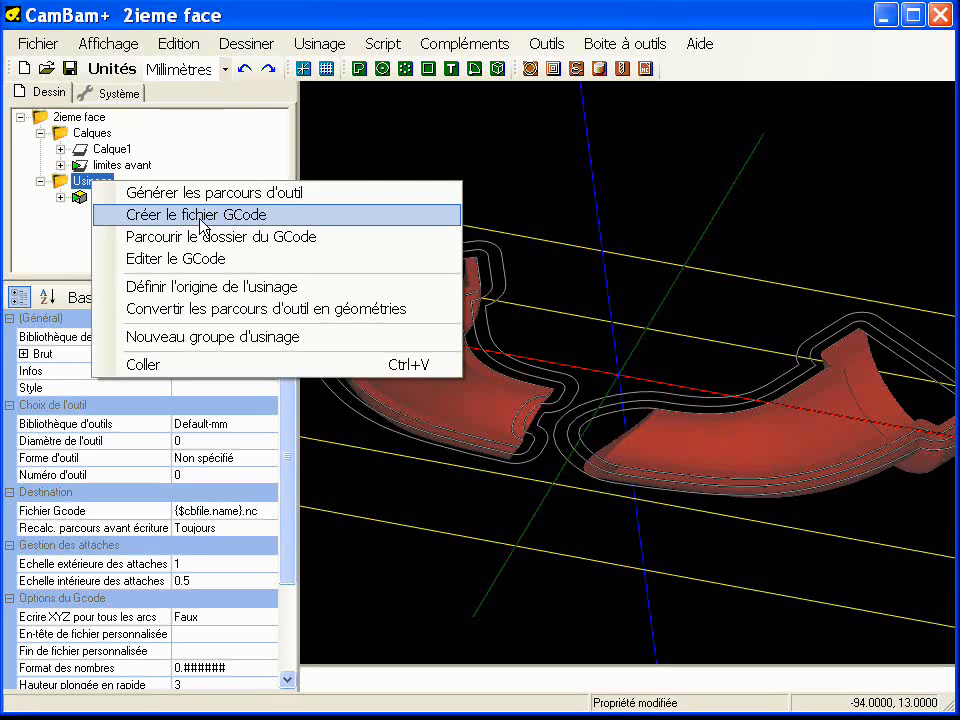
{"action": "left_click", "coordinate": [455, 194]}
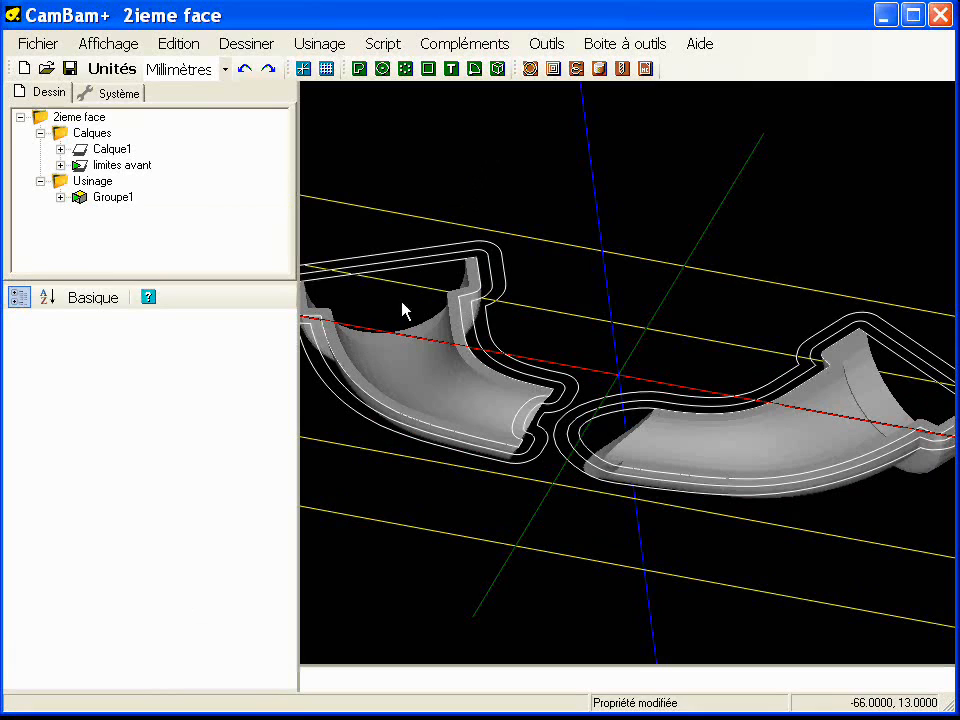
Expand Groupe1 and generate the toolpaths for all the Usinage operations.
{"action": "left_click", "coordinate": [60, 198]}
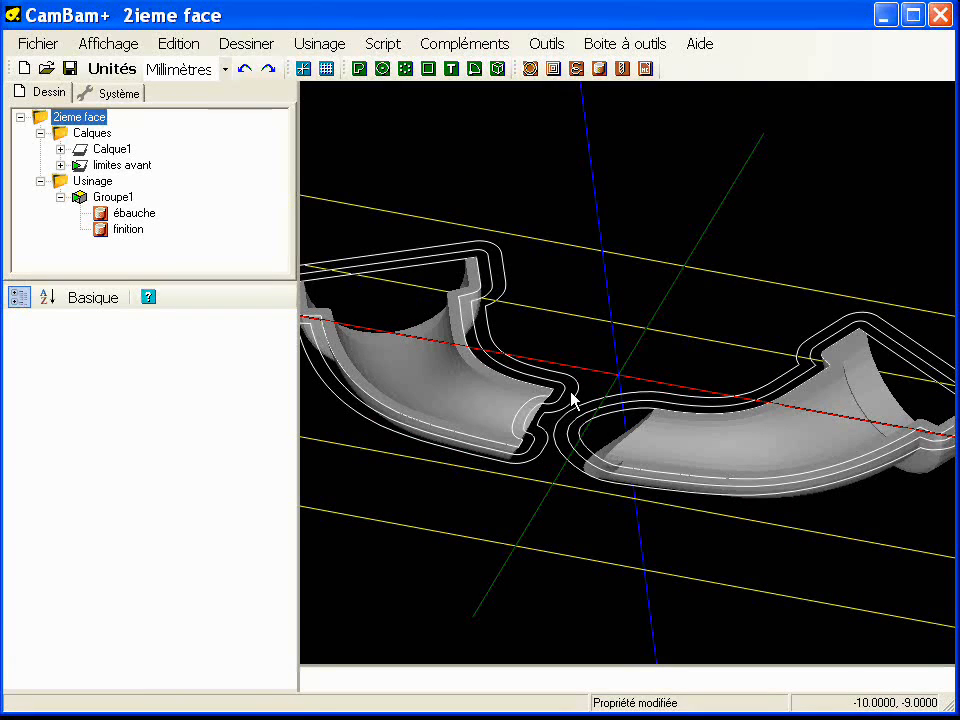
{"action": "scroll", "coordinate": [466, 326], "scroll_direction": "down", "scroll_amount": 3}
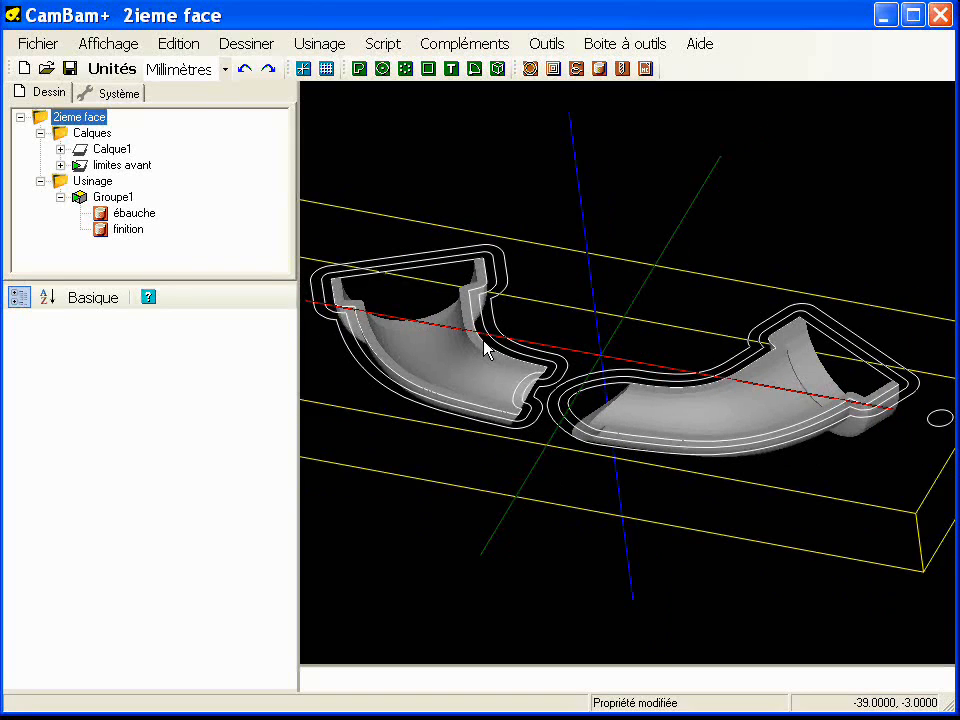
{"action": "scroll", "coordinate": [475, 355], "scroll_direction": "down", "scroll_amount": 2}
{"action": "middle_click_drag", "start_coordinate": [459, 354], "coordinate": [481, 362]}
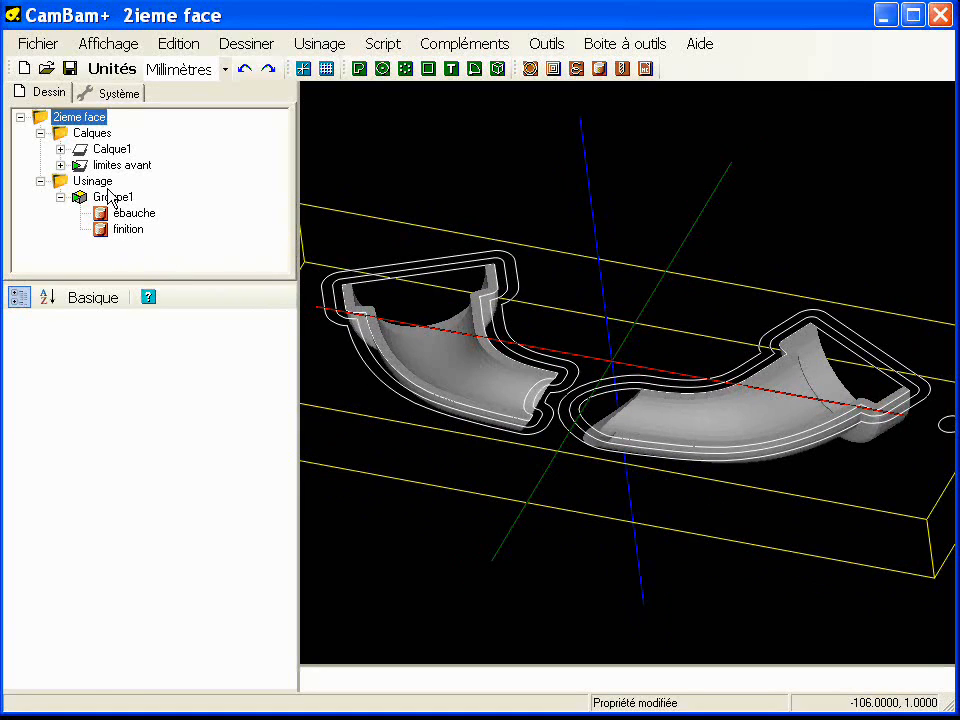
{"action": "right_click", "coordinate": [100, 181]}
{"action": "left_click", "coordinate": [166, 198]}
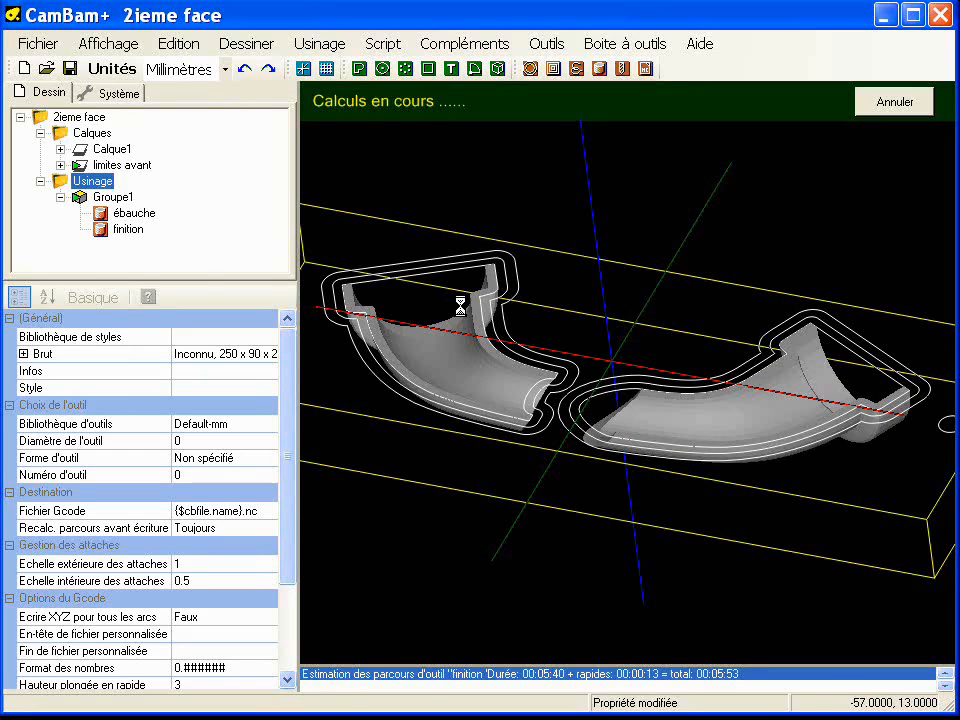
Set the Recouvrement of the ébauche operation to 0.3 and regenerate that operation's toolpaths.
{"action": "left_click", "coordinate": [140, 215]}
{"action": "left_click", "coordinate": [145, 232]}
{"action": "left_click", "coordinate": [146, 216]}
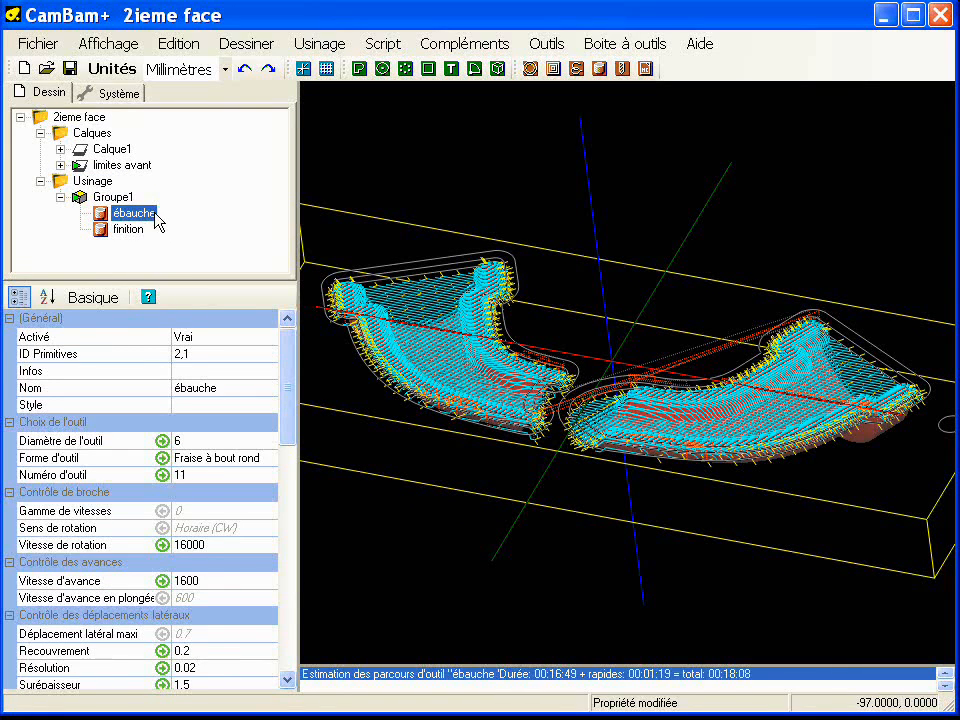
{"action": "left_click_drag", "start_coordinate": [291, 369], "coordinate": [296, 448]}
{"action": "scroll", "coordinate": [296, 447], "scroll_direction": "up", "scroll_amount": 1}
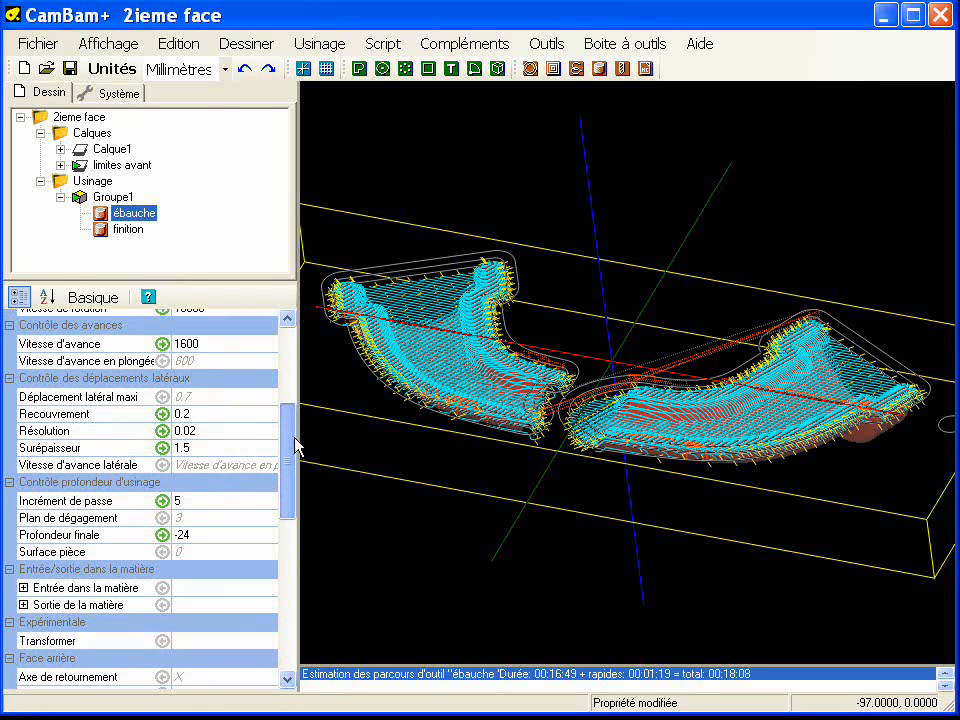
{"action": "left_click", "coordinate": [219, 428]}
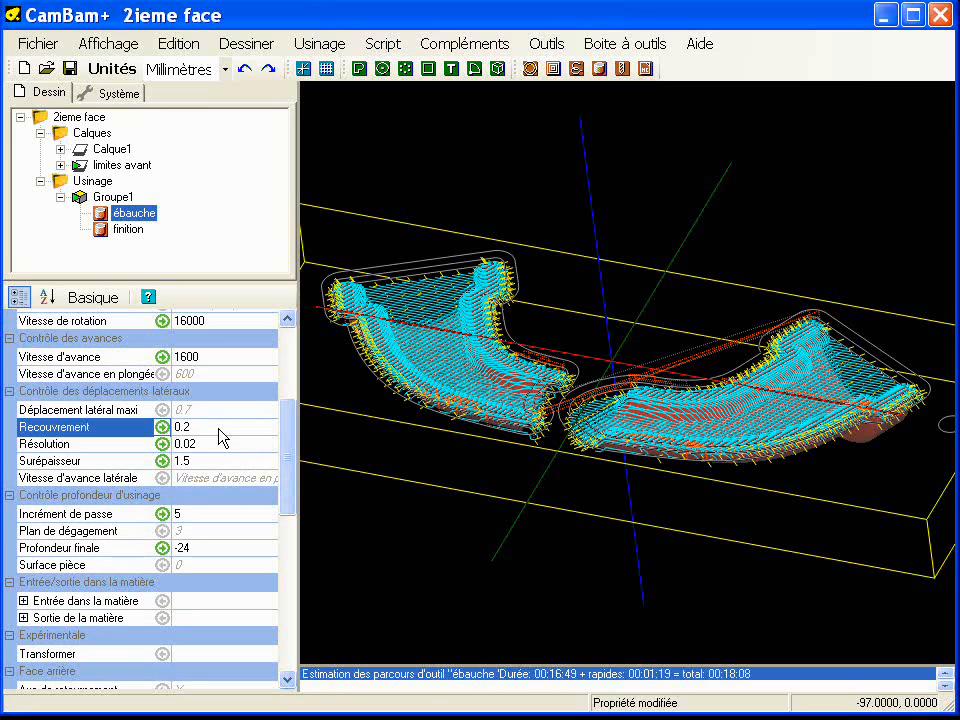
{"action": "right_click", "coordinate": [147, 222]}
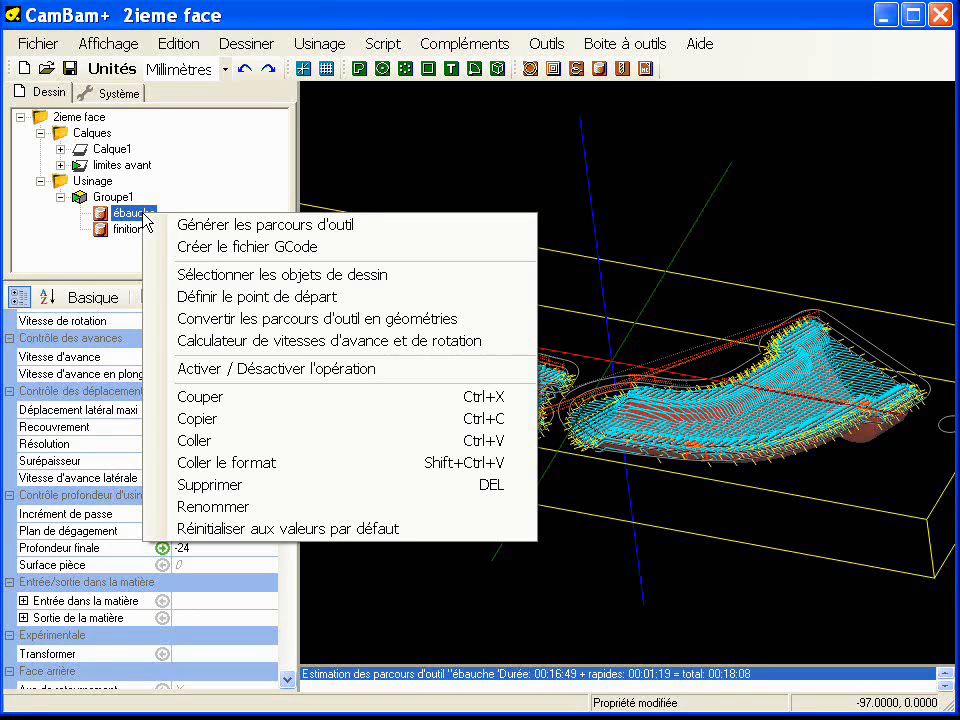
{"action": "left_click", "coordinate": [186, 226]}
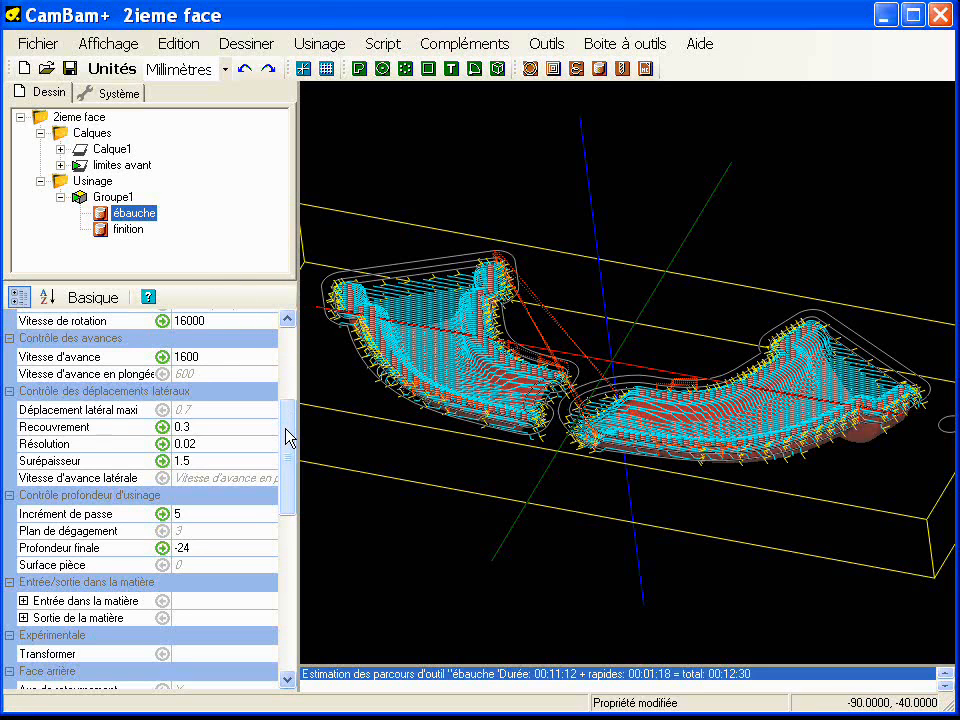
Set the Usinage option for recalculating toolpaths before writing (Recalc. parcours avant écriture) to Demander.
{"action": "left_click_drag", "start_coordinate": [201, 284], "coordinate": [199, 253]}
{"action": "left_click_drag", "start_coordinate": [280, 393], "coordinate": [291, 323]}
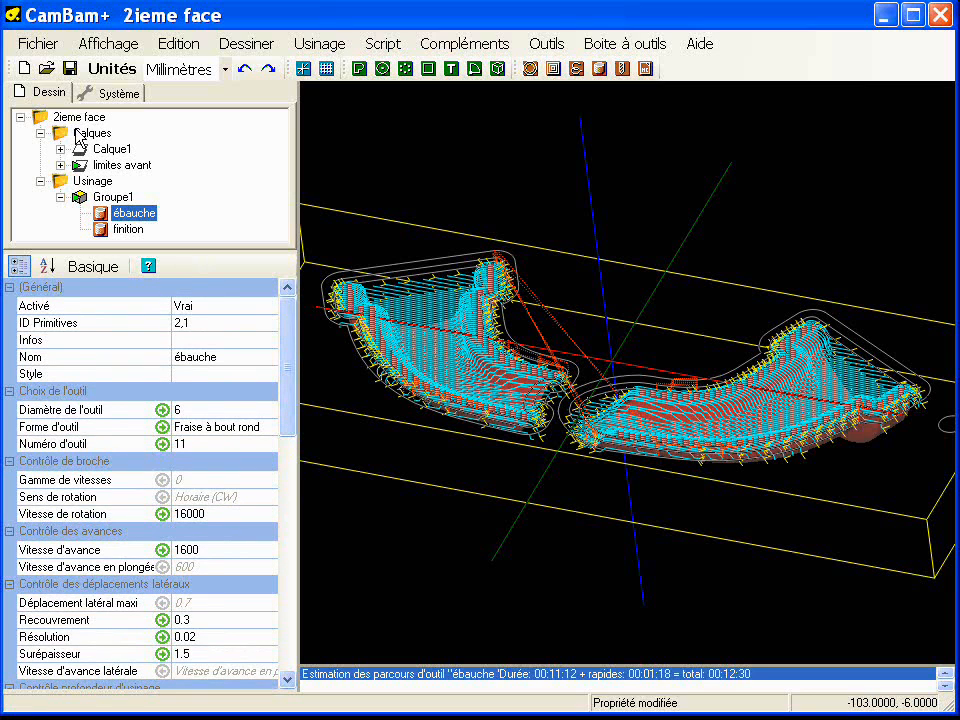
{"action": "left_click", "coordinate": [91, 181]}
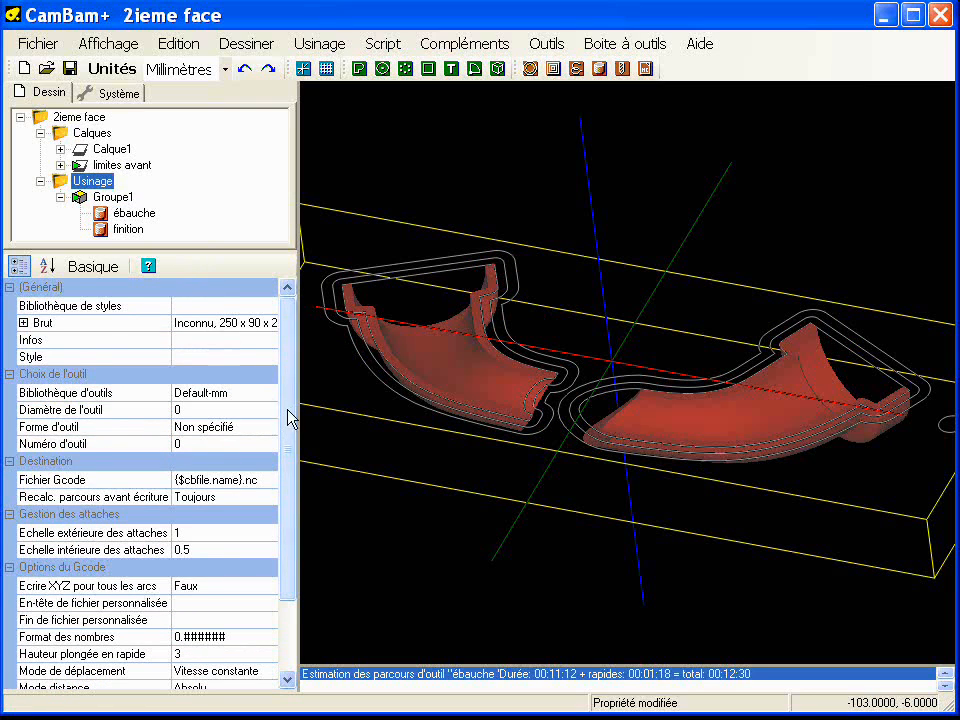
{"action": "left_click_drag", "start_coordinate": [289, 418], "coordinate": [313, 521]}
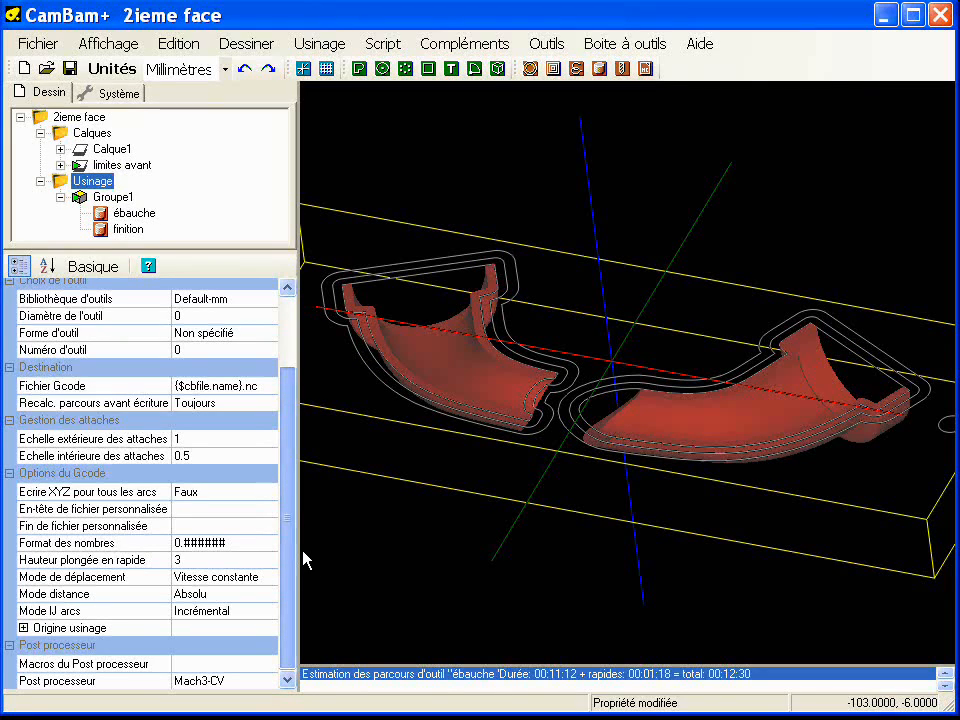
{"action": "left_click", "coordinate": [268, 404]}
{"action": "left_click", "coordinate": [268, 404]}
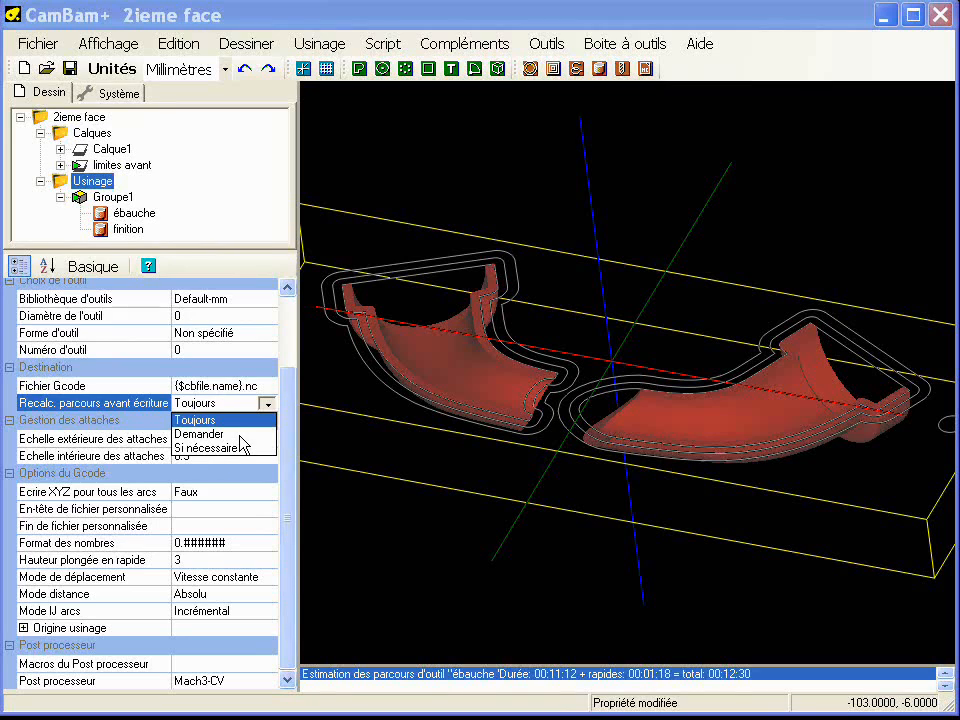
{"action": "key", "text": "Escape"}
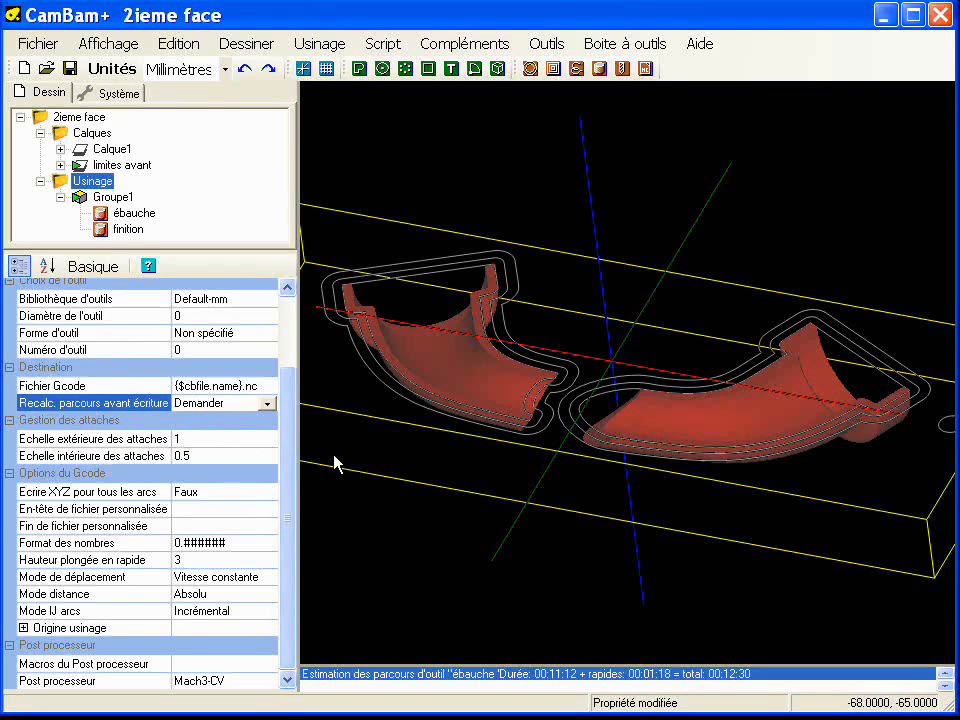
{"action": "left_click", "coordinate": [390, 513]}
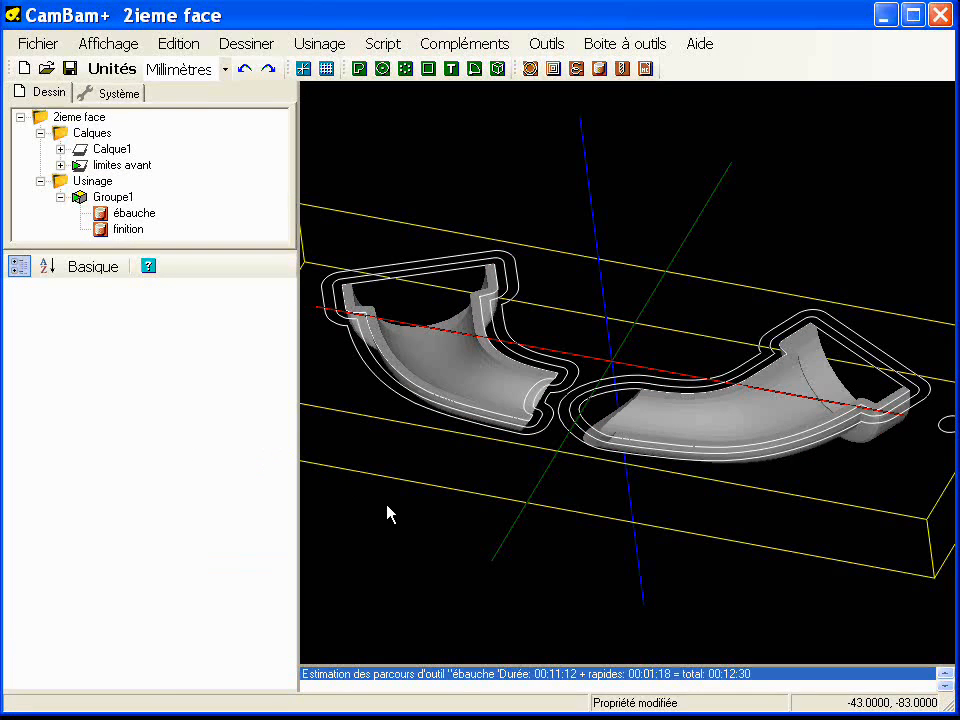
Create the GCode file for the whole Usinage, overwriting the existing 2ieme face.nc and declining the toolpath recalculation.
{"action": "right_click", "coordinate": [98, 186]}
{"action": "left_click", "coordinate": [168, 212]}
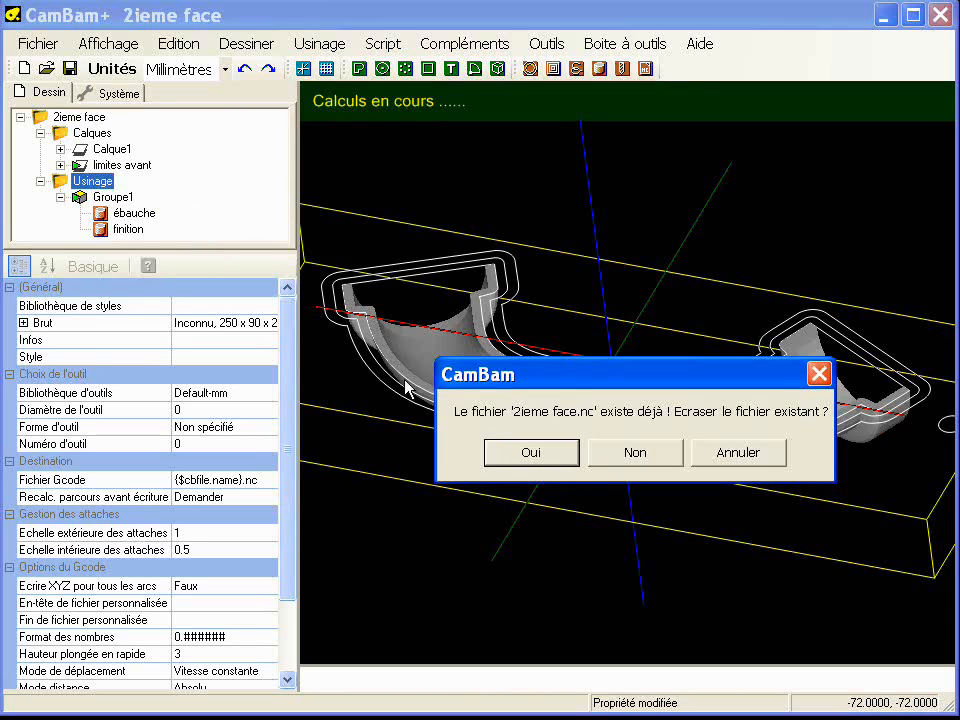
{"action": "left_click", "coordinate": [537, 459]}
{"action": "left_click", "coordinate": [647, 465]}
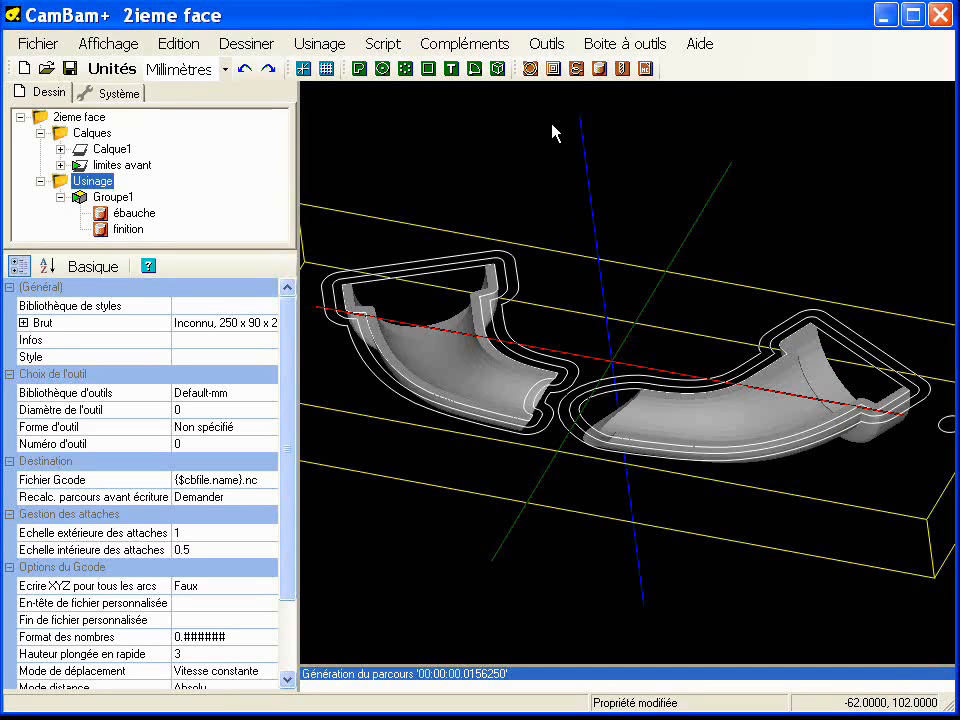
Send the machining to CutViewer for simulation and run the cutting simulation on the stock.
{"action": "left_click", "coordinate": [548, 45]}
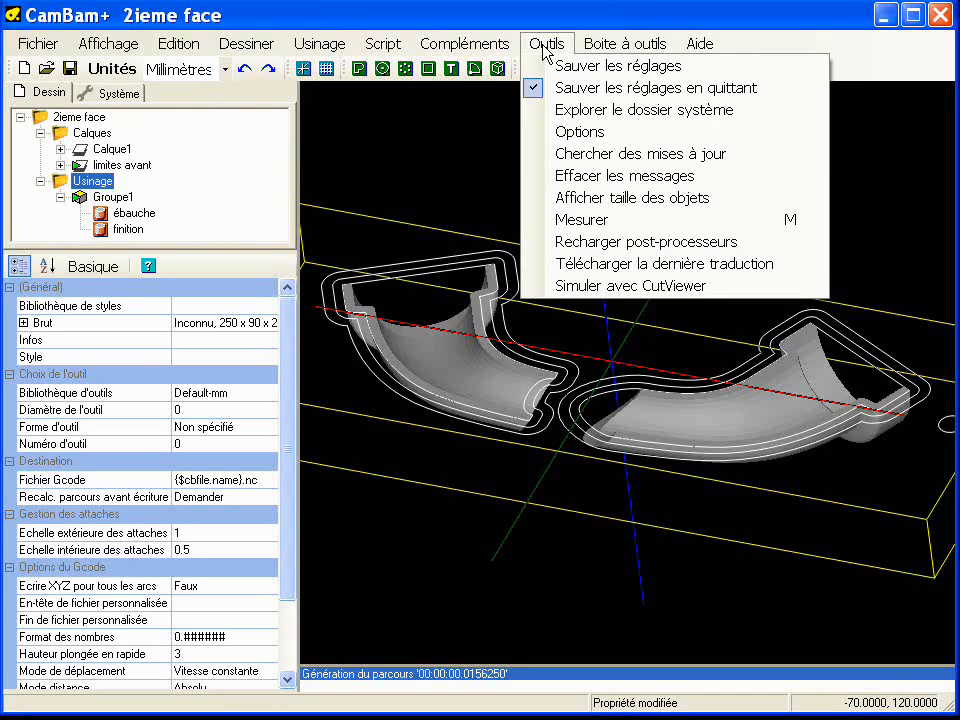
{"action": "left_click", "coordinate": [591, 285]}
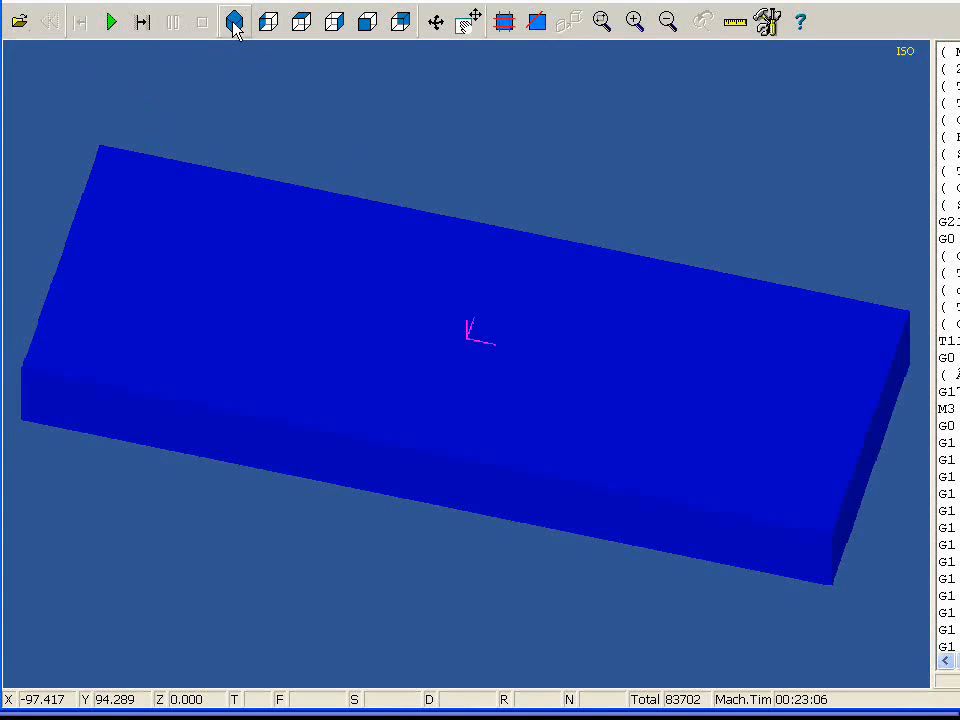
{"action": "left_click", "coordinate": [111, 21]}
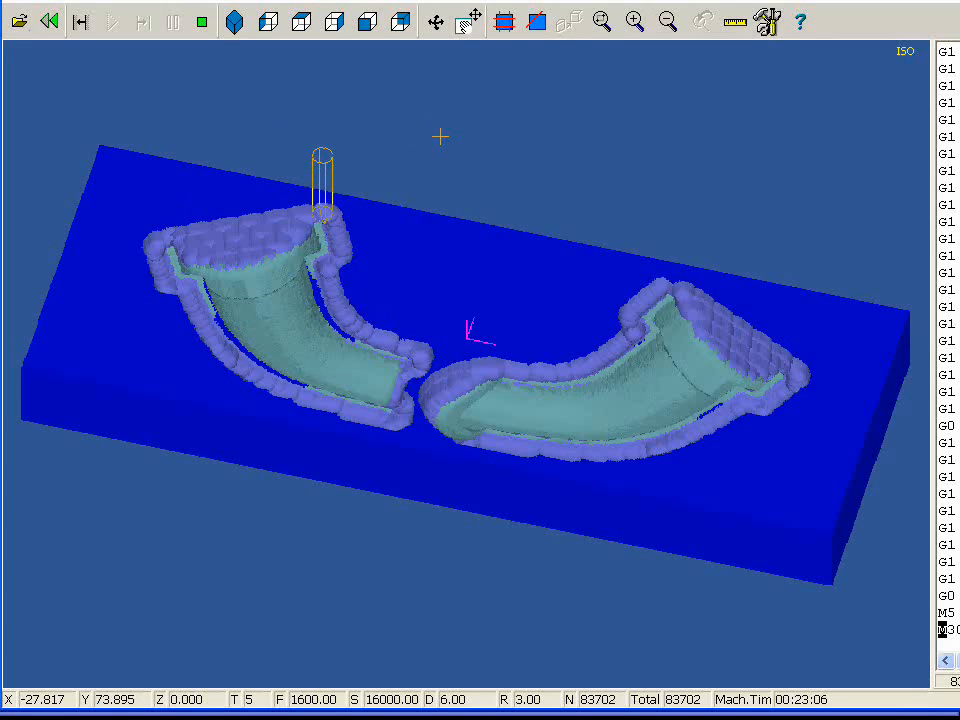
Replay the cutting simulation from the start in top view and return to the isometric view.
{"action": "left_click", "coordinate": [304, 24]}
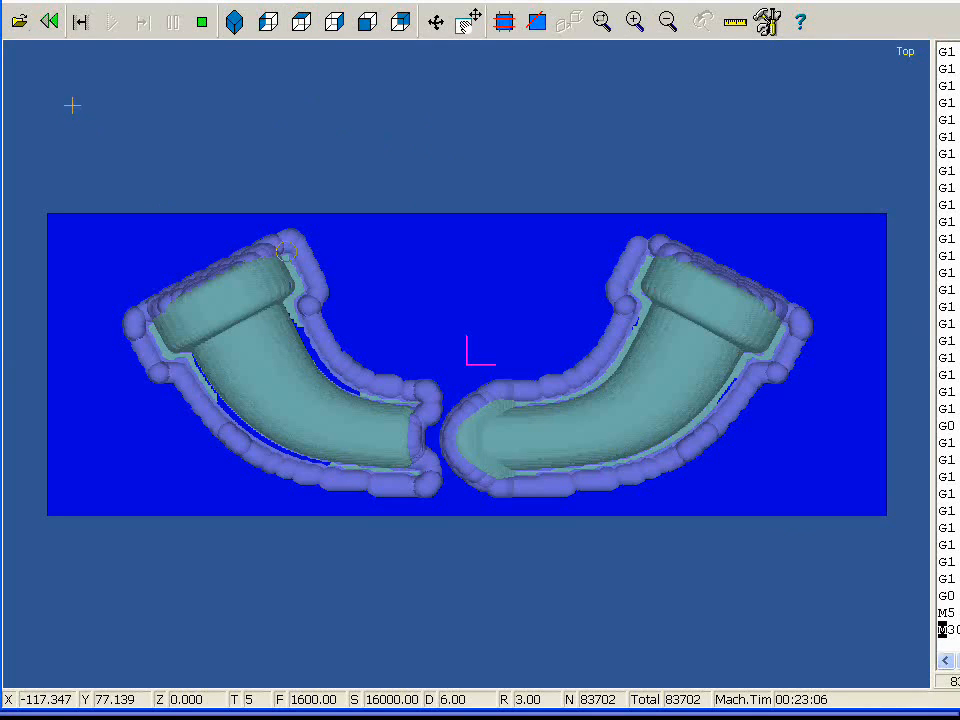
{"action": "left_click", "coordinate": [80, 22]}
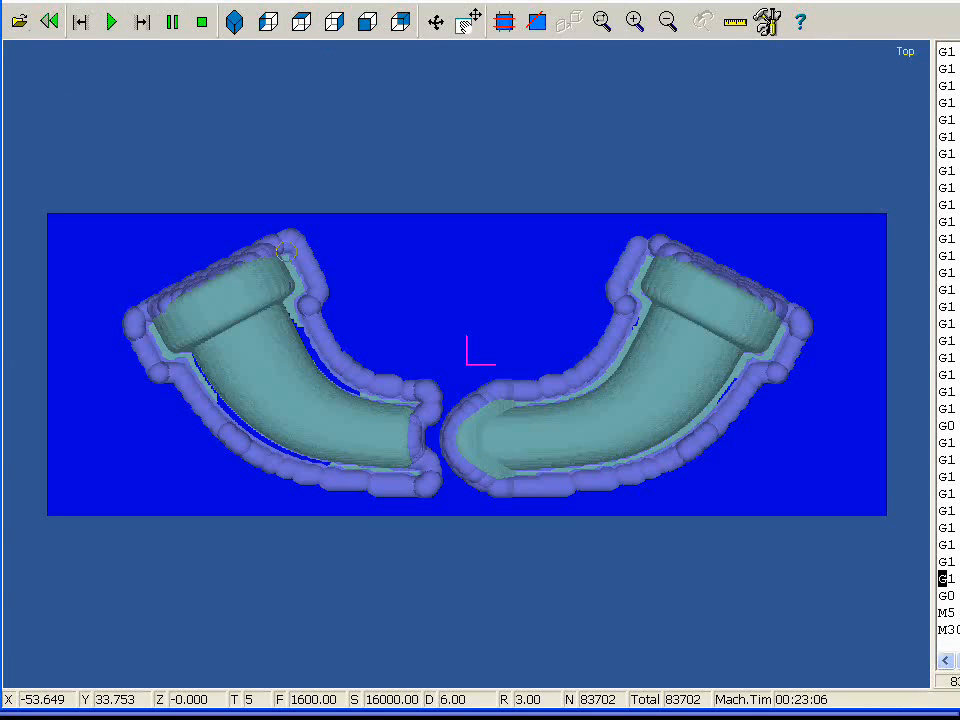
{"action": "left_click", "coordinate": [49, 21]}
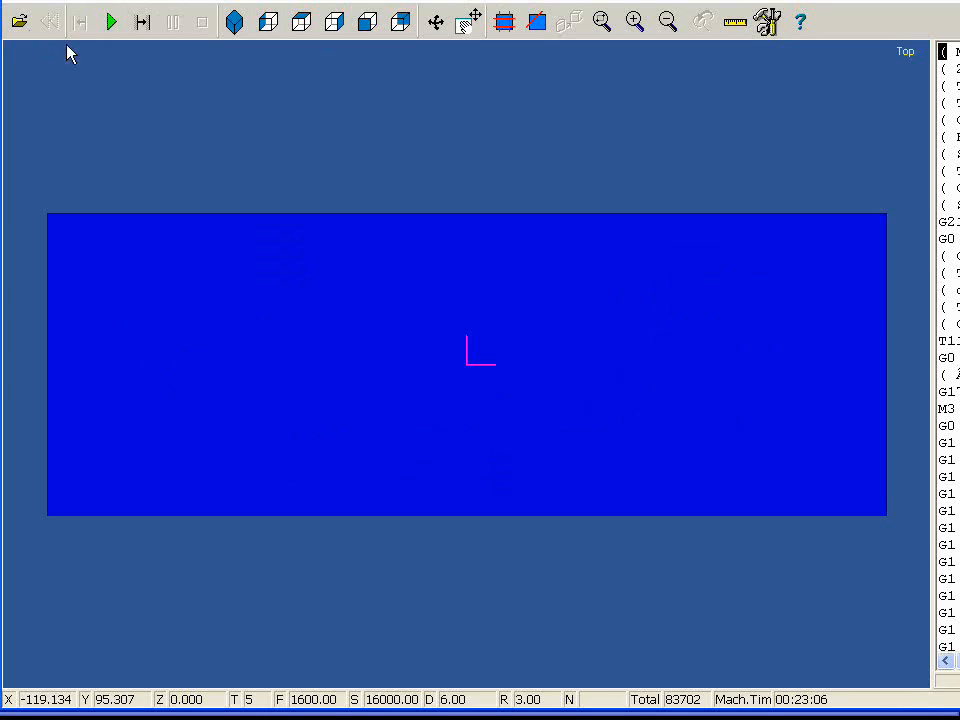
{"action": "left_click", "coordinate": [112, 22]}
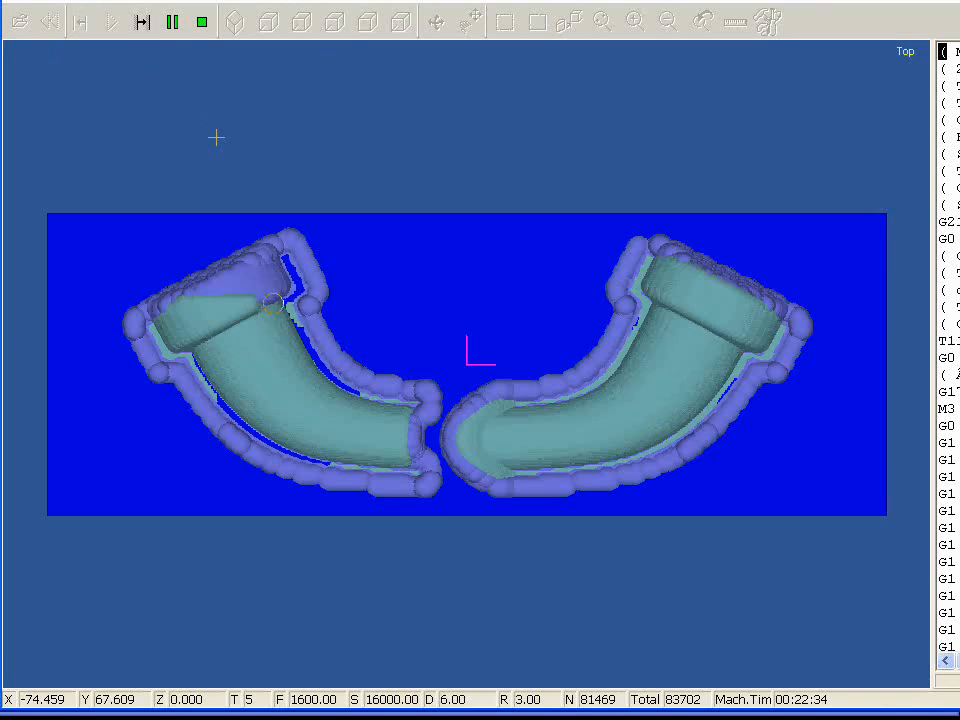
{"action": "left_click", "coordinate": [234, 22]}
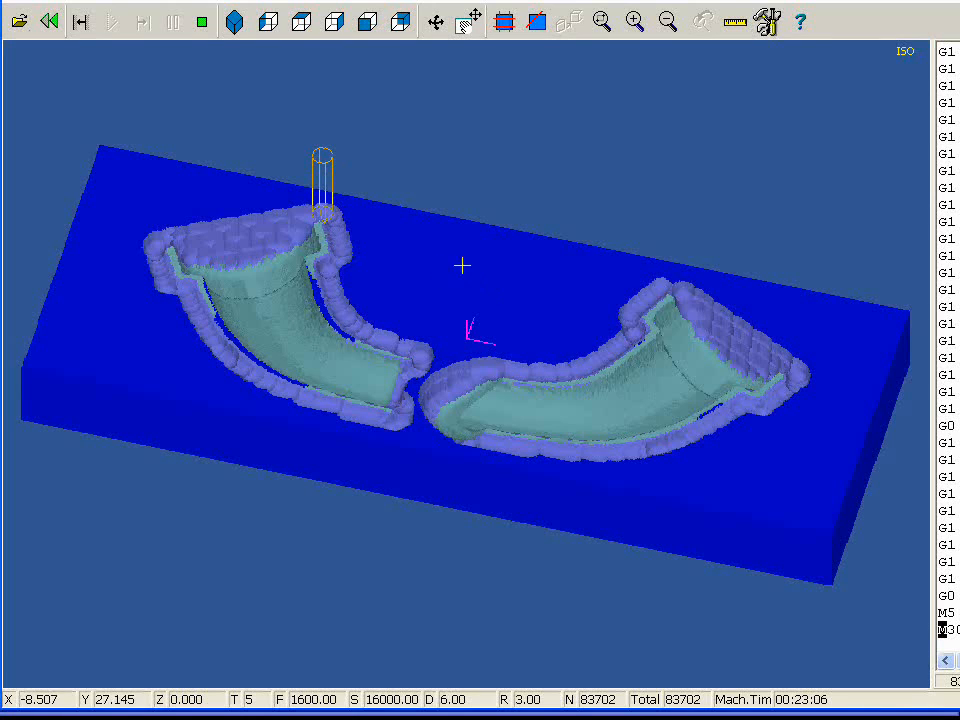
Set the simulation dwell to 50 milliseconds in the CutViewer setup.
{"action": "left_click", "coordinate": [766, 23]}
{"action": "left_click_drag", "start_coordinate": [692, 191], "coordinate": [462, 118]}
{"action": "left_click", "coordinate": [574, 237]}
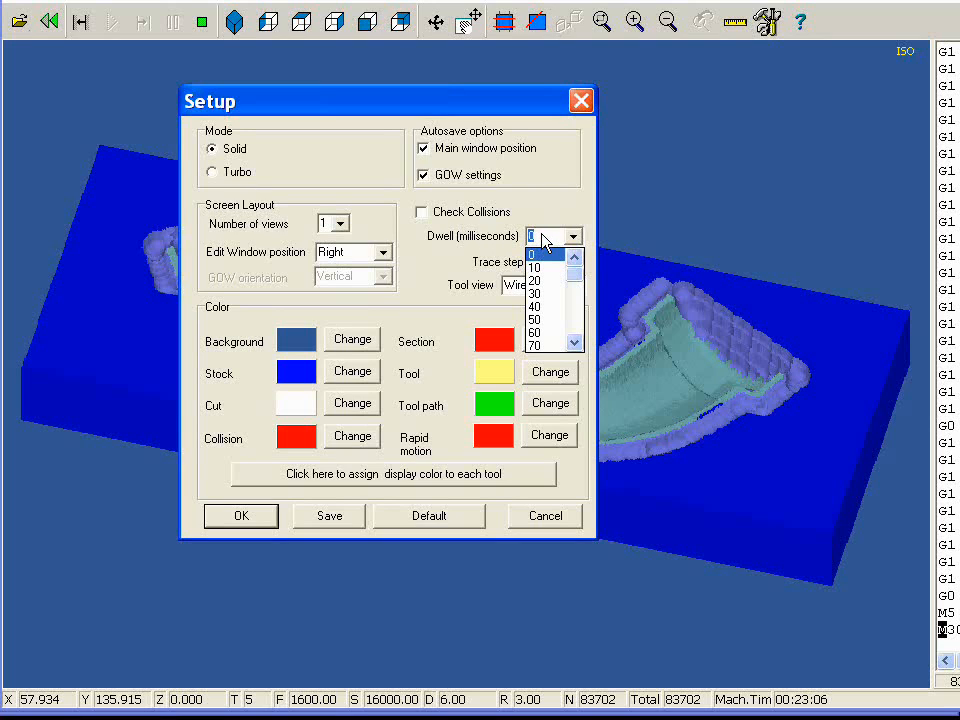
{"action": "left_click", "coordinate": [552, 322]}
{"action": "left_click", "coordinate": [249, 519]}
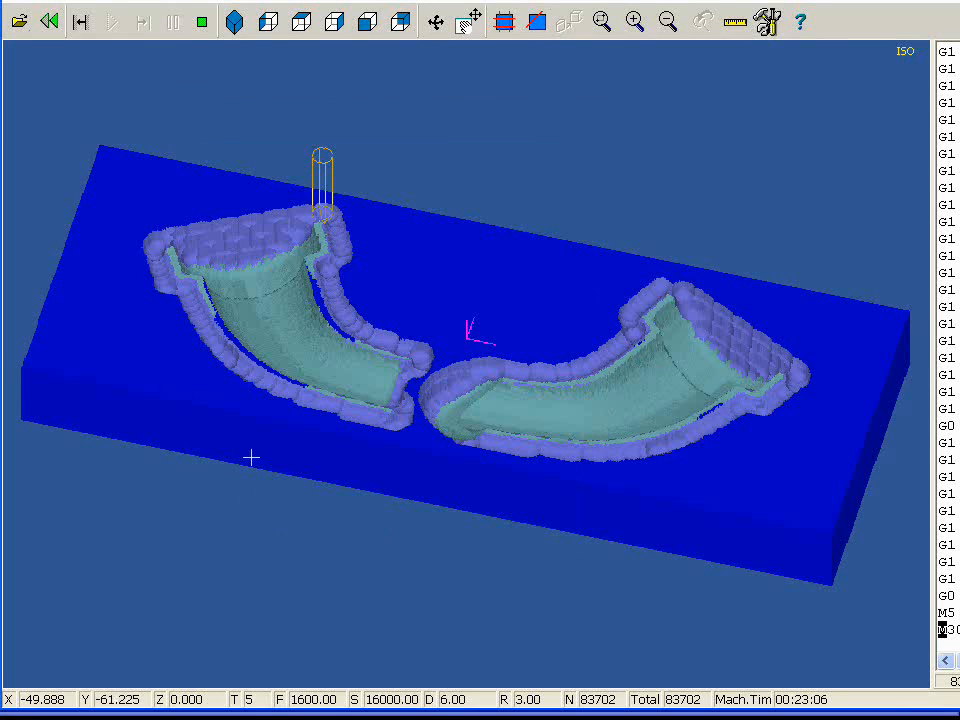
Restart the simulation from the beginning of the program and pause it during the first cutting passes.
{"action": "left_click", "coordinate": [50, 22]}
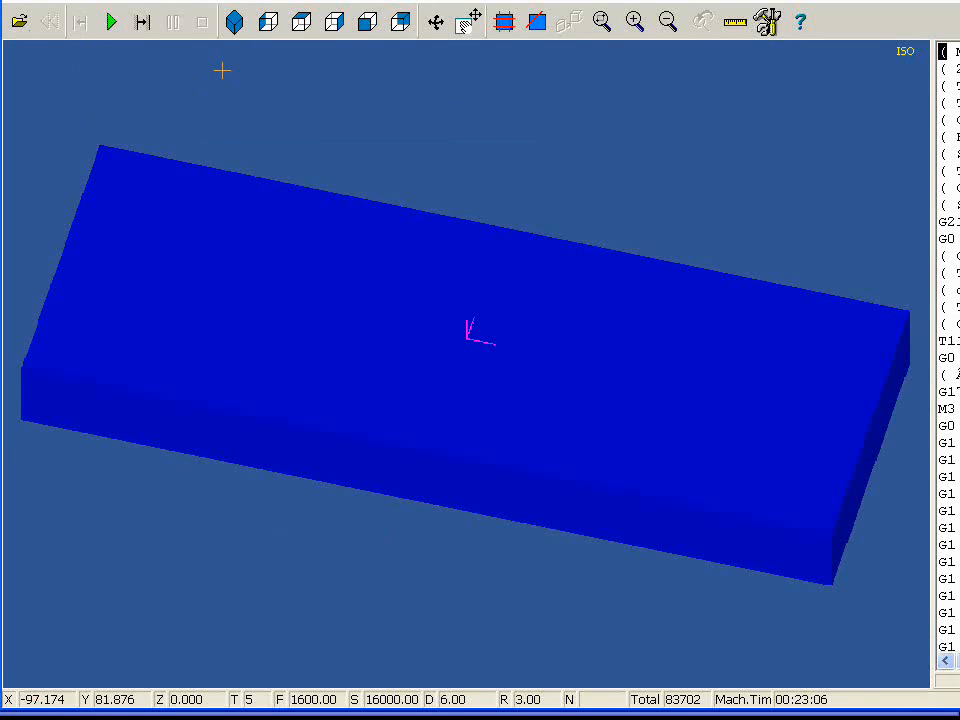
{"action": "left_click", "coordinate": [112, 22]}
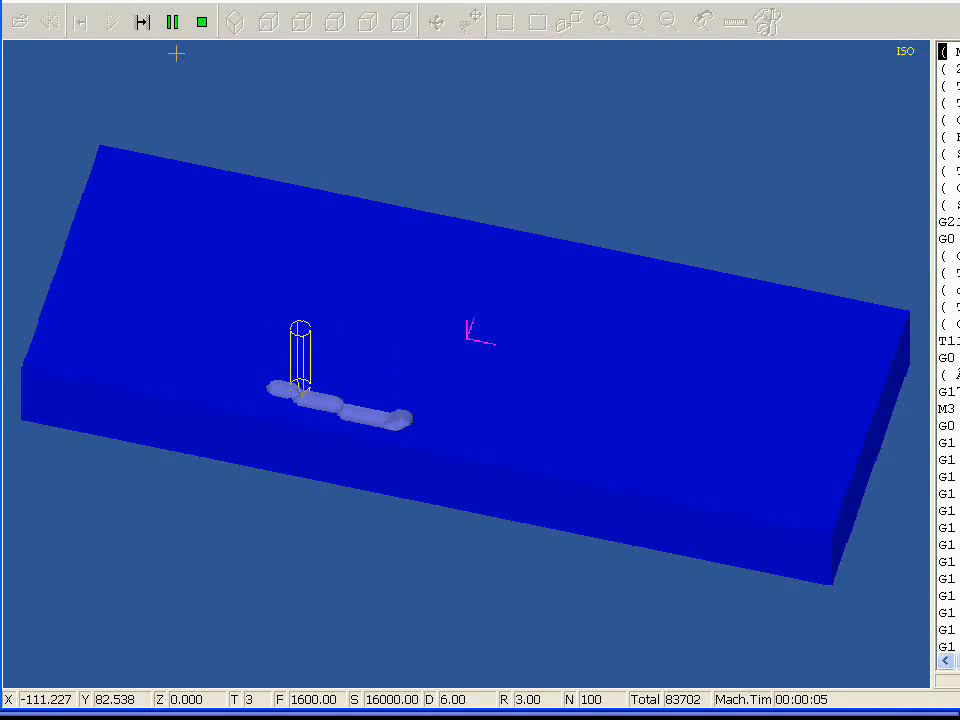
{"action": "left_click", "coordinate": [173, 22]}
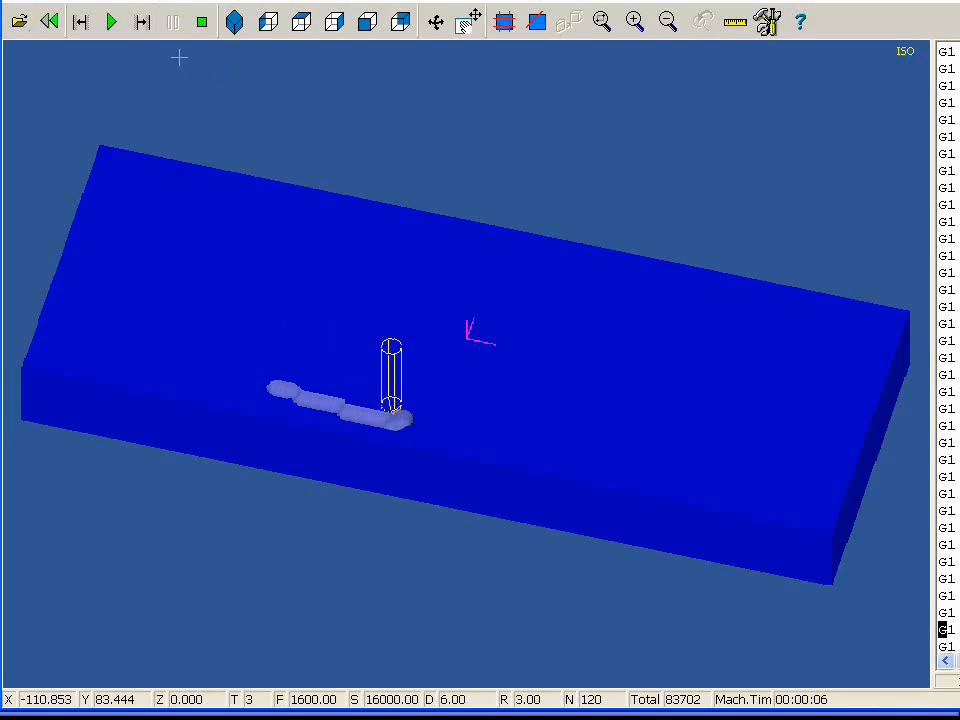
Advance the paused simulation one block at a time and move the Line coordinates window clear of the toolbar.
{"action": "left_click", "coordinate": [148, 28]}
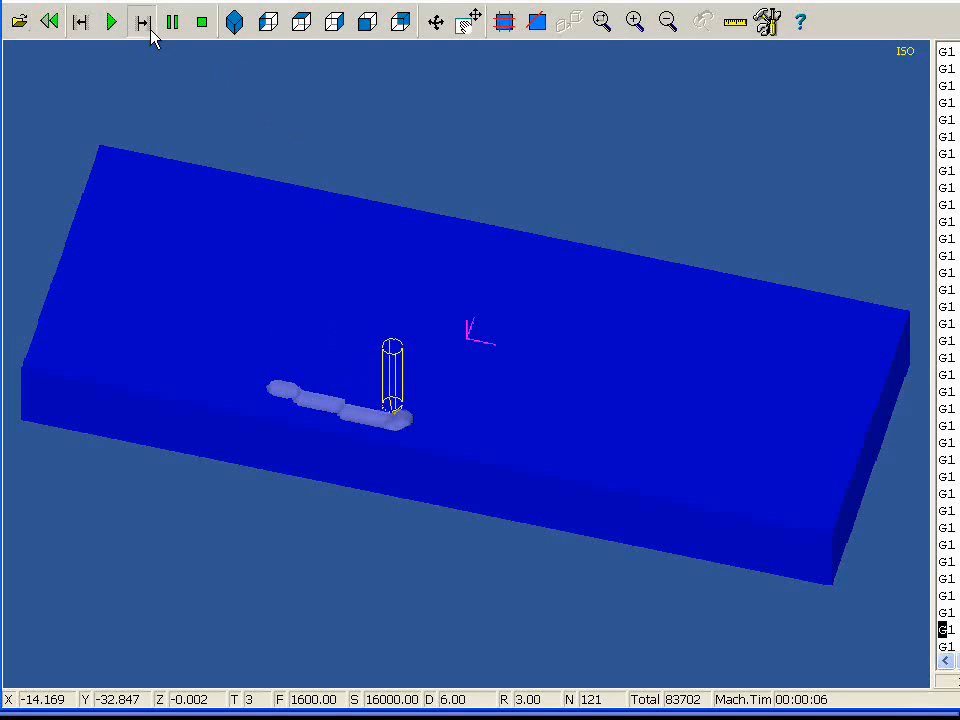
{"action": "left_click_drag", "start_coordinate": [271, 2], "coordinate": [516, 88]}
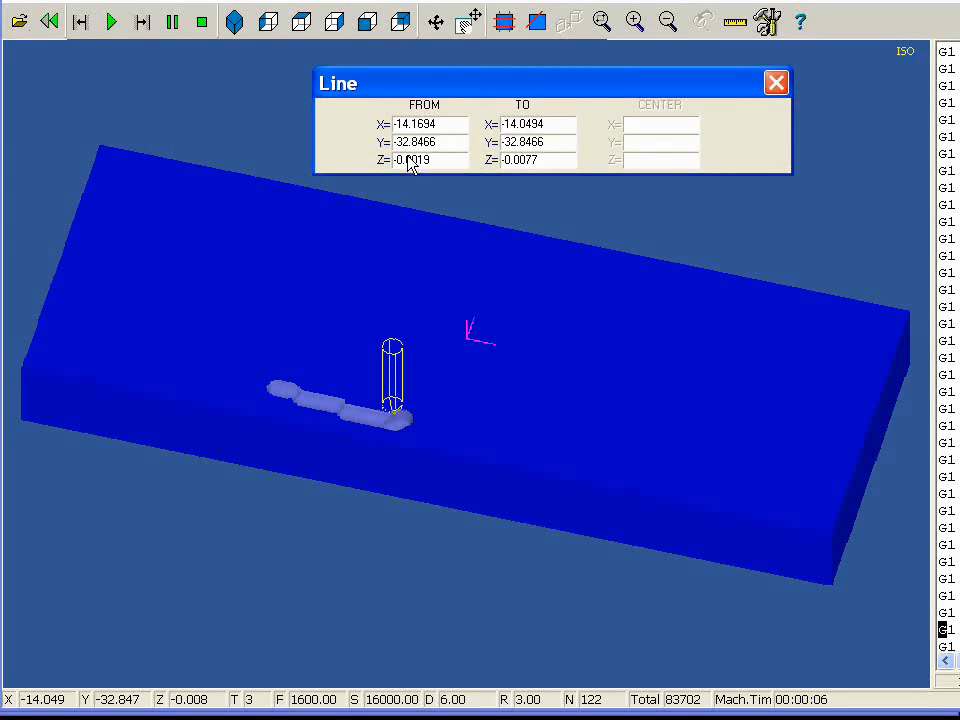
Advance the paused simulation several more blocks while checking the Line coordinates, and close the Line window.
{"action": "left_click", "coordinate": [143, 22]}
{"action": "left_click", "coordinate": [143, 22]}
{"action": "left_click", "coordinate": [143, 22]}
{"action": "left_click", "coordinate": [142, 22]}
{"action": "left_click", "coordinate": [142, 22]}
{"action": "left_click", "coordinate": [142, 22]}
{"action": "left_click", "coordinate": [142, 23]}
{"action": "left_click", "coordinate": [140, 26]}
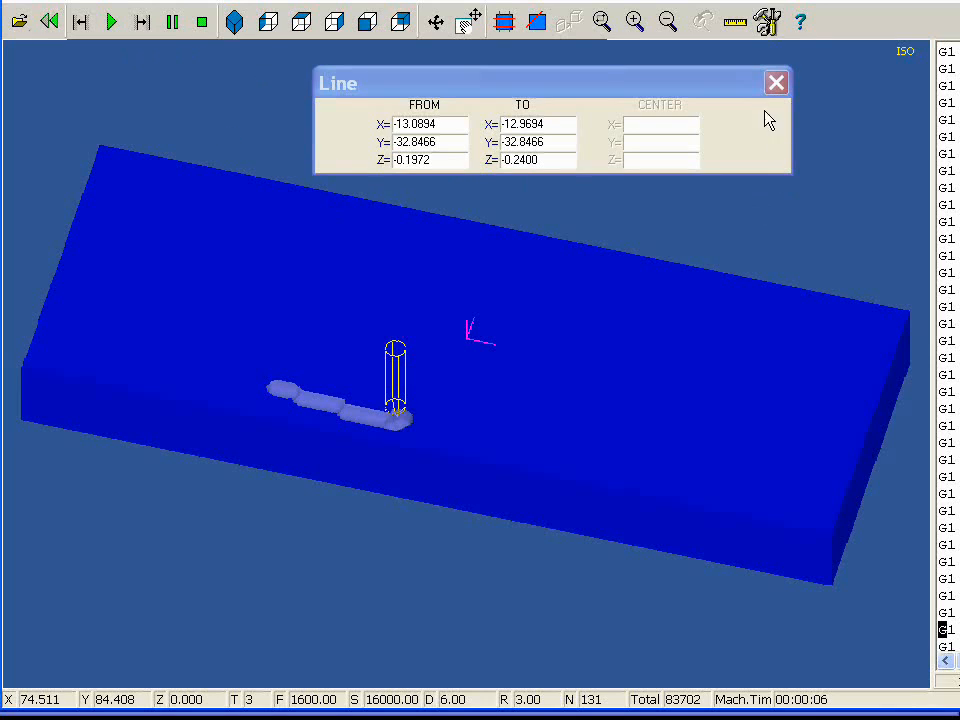
{"action": "left_click", "coordinate": [776, 83]}
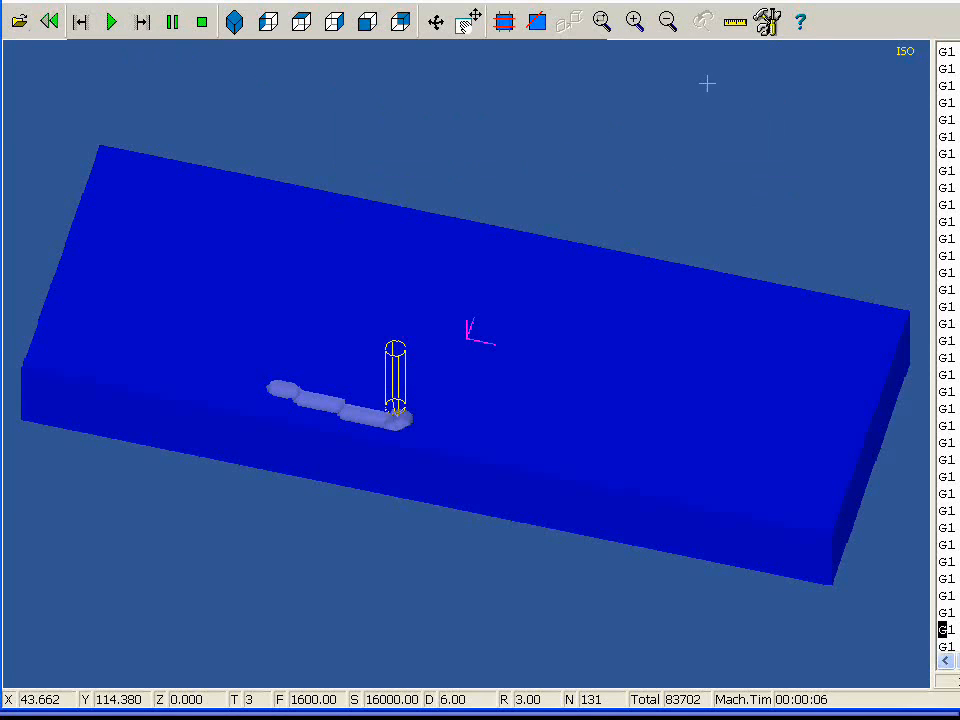
Set the simulation dwell to 0 milliseconds in the CutViewer setup.
{"action": "left_click", "coordinate": [767, 21]}
{"action": "left_click_drag", "start_coordinate": [463, 97], "coordinate": [439, 96]}
{"action": "left_click", "coordinate": [549, 236]}
{"action": "left_click_drag", "start_coordinate": [554, 282], "coordinate": [555, 263]}
{"action": "left_click", "coordinate": [518, 255]}
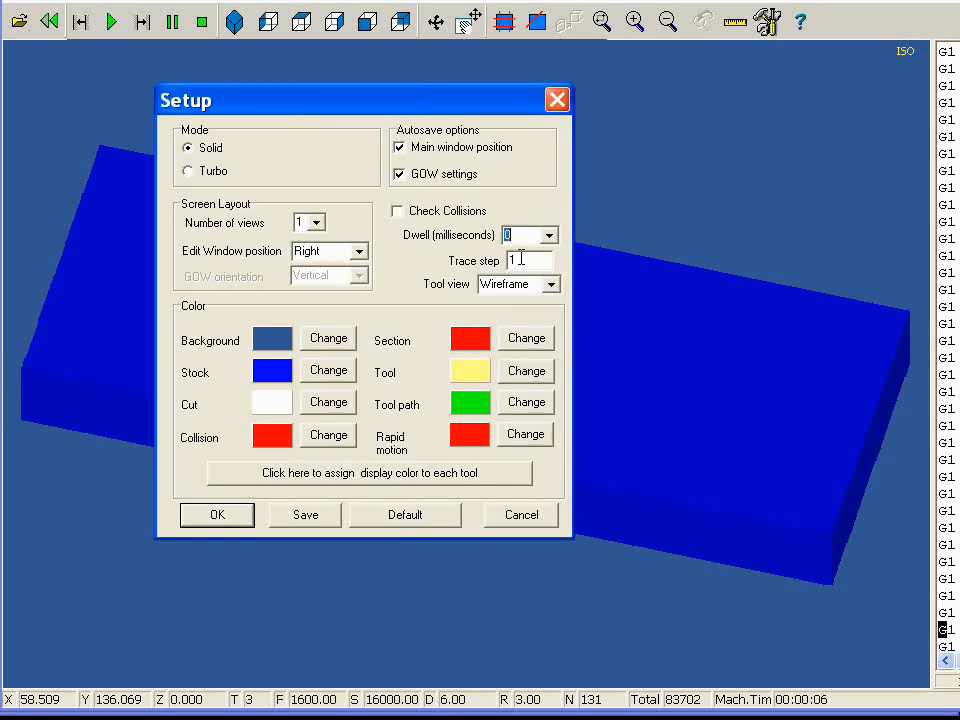
{"action": "left_click", "coordinate": [216, 515]}
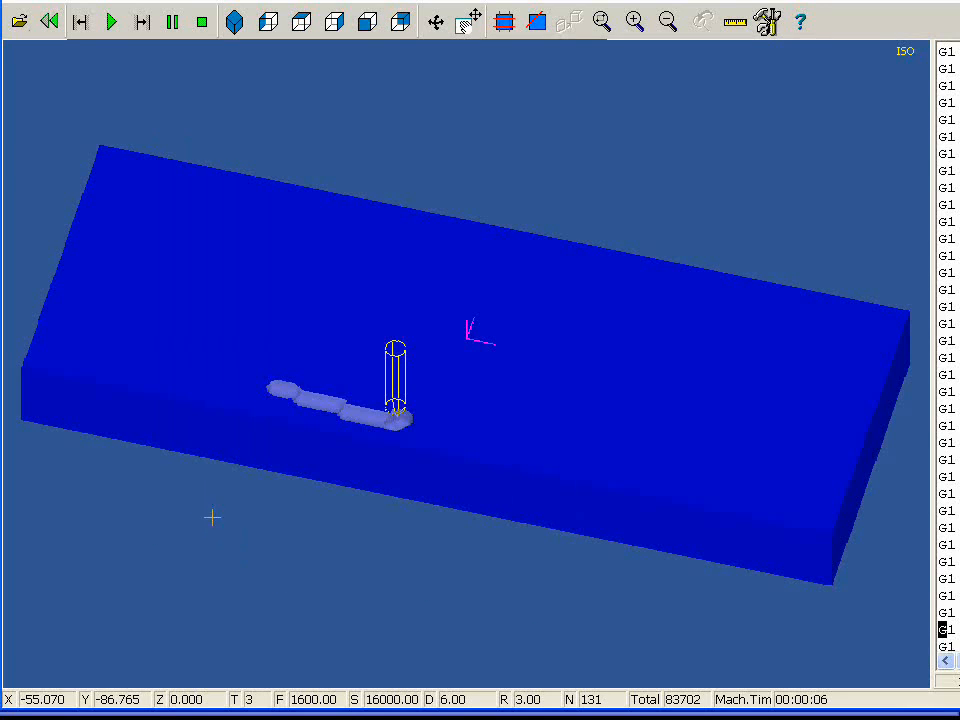
Restart the simulation from the beginning of the program and pause it during the roughing of the second pipe half.
{"action": "left_click", "coordinate": [52, 24]}
{"action": "left_click", "coordinate": [111, 21]}
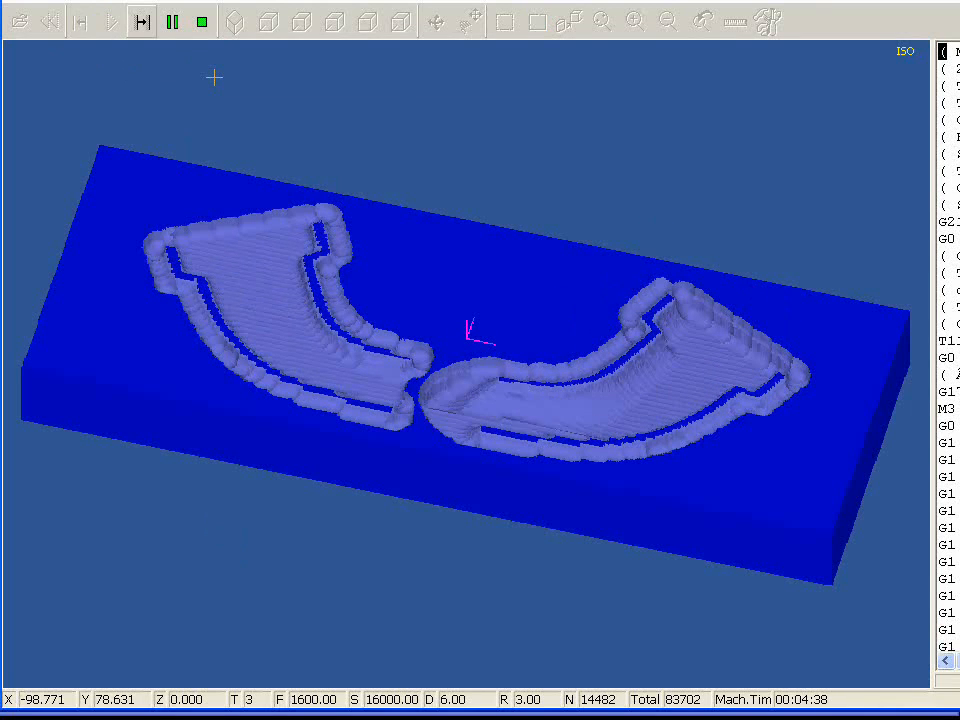
{"action": "left_click", "coordinate": [172, 24]}
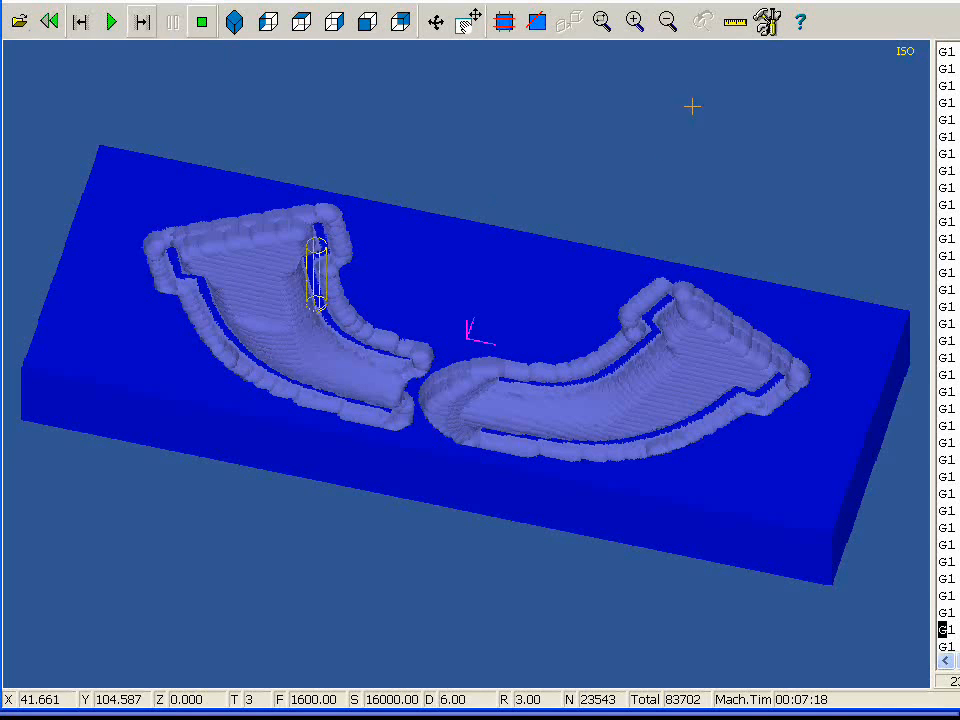
Set the simulation mode to Turbo in the setup, keeping the trace step at 1 and the tool view on Wireframe.
{"action": "left_click", "coordinate": [770, 24]}
{"action": "left_click", "coordinate": [538, 261]}
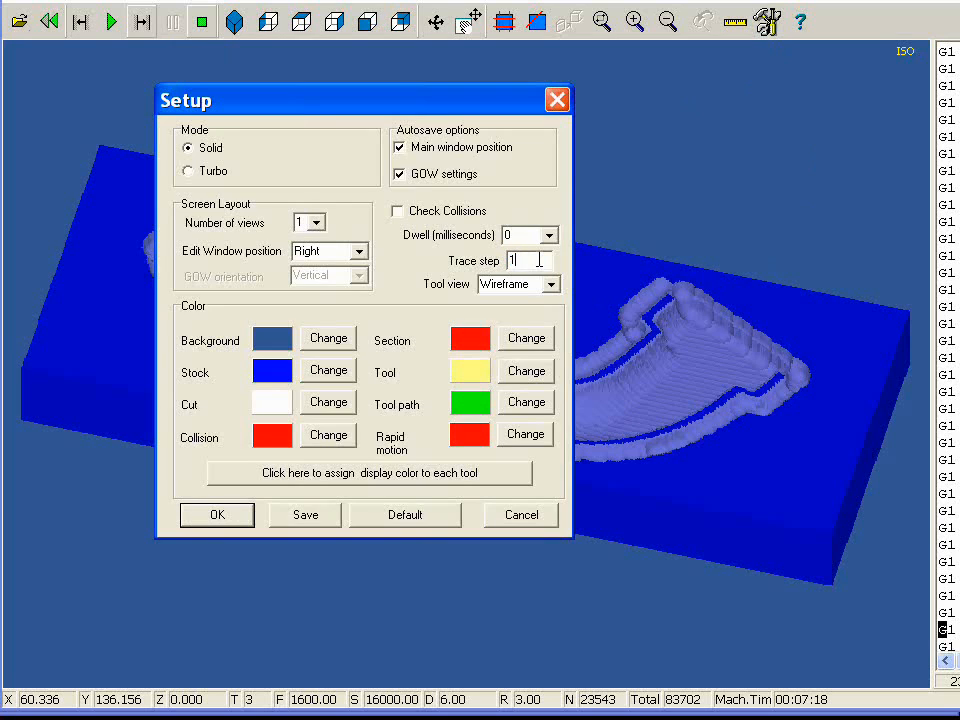
{"action": "key", "text": "Return"}
{"action": "left_click", "coordinate": [765, 28]}
{"action": "left_click", "coordinate": [551, 284]}
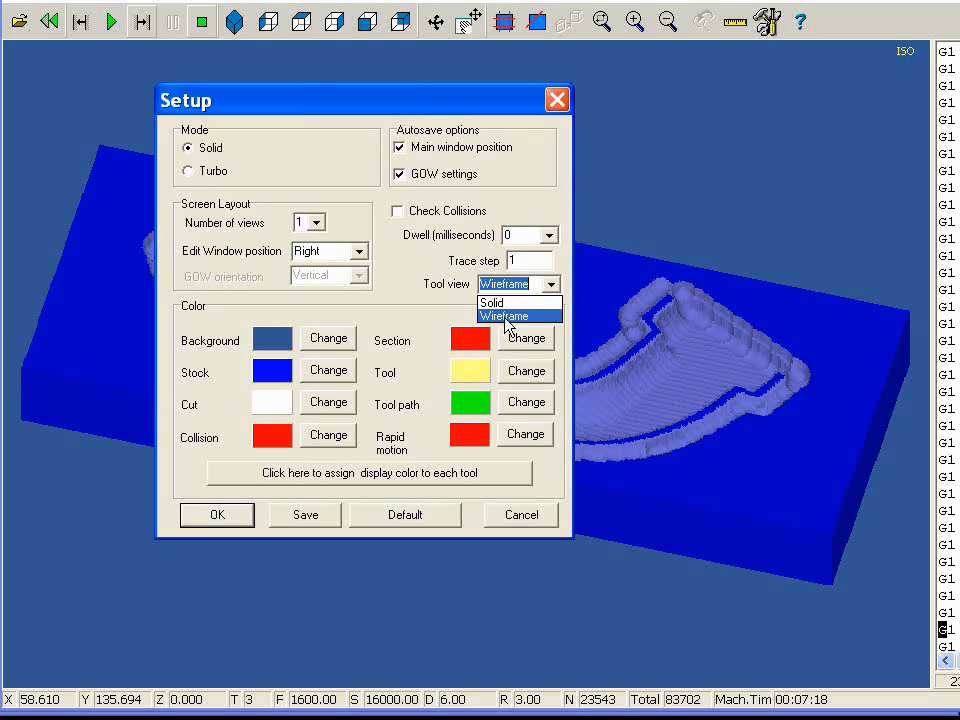
{"action": "left_click", "coordinate": [402, 286]}
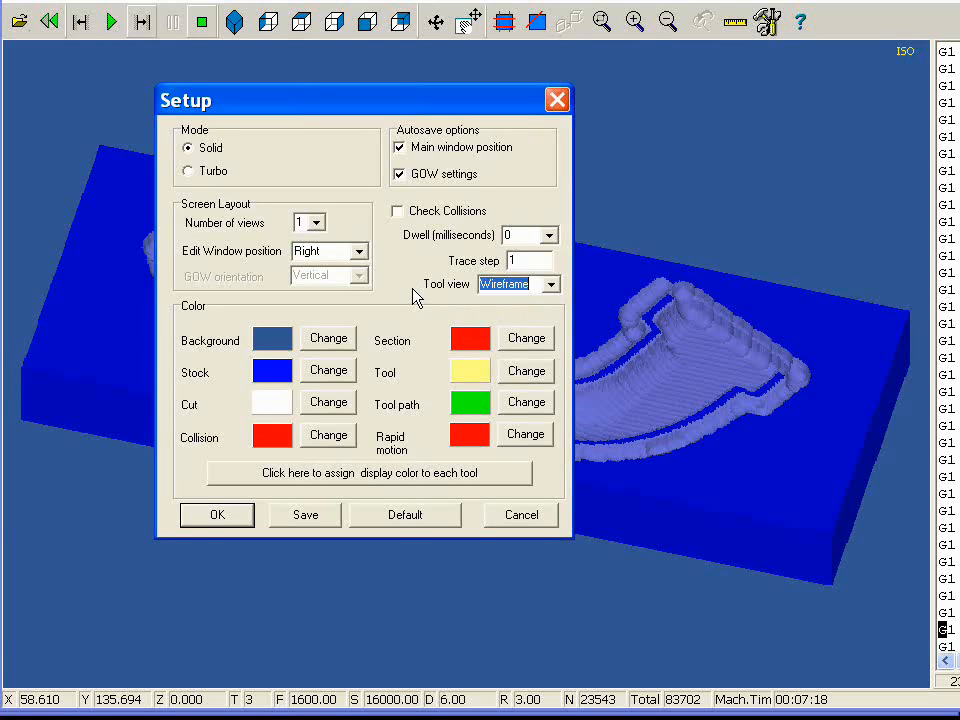
{"action": "left_click", "coordinate": [213, 173]}
{"action": "left_click", "coordinate": [222, 518]}
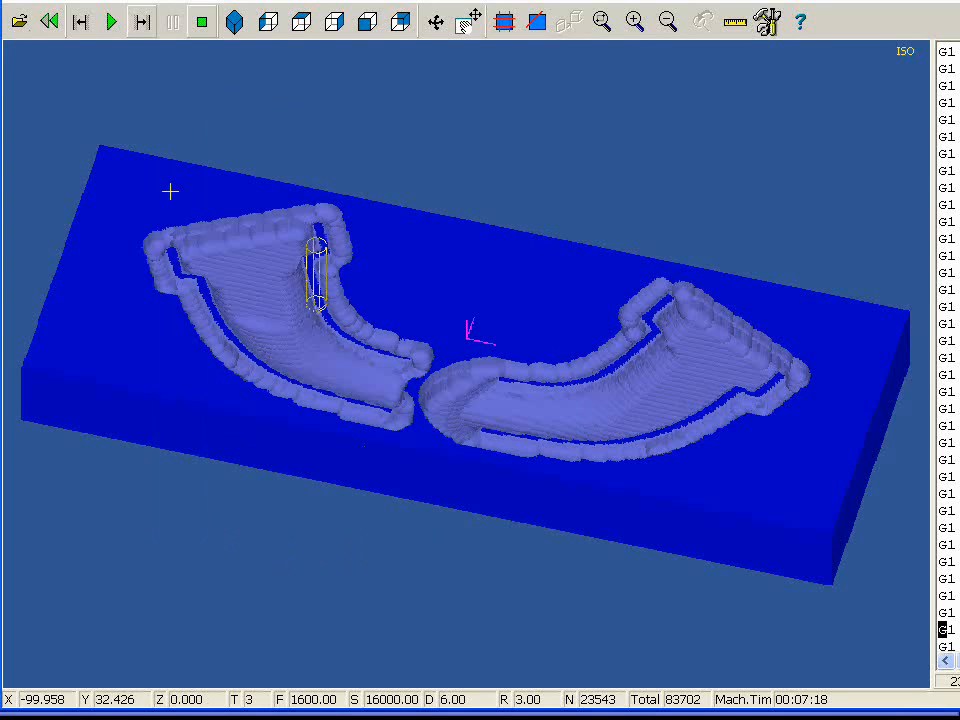
Rerun the whole simulation from the start in Turbo mode and look over the setup options without changing them.
{"action": "left_click", "coordinate": [50, 26]}
{"action": "left_click", "coordinate": [111, 22]}
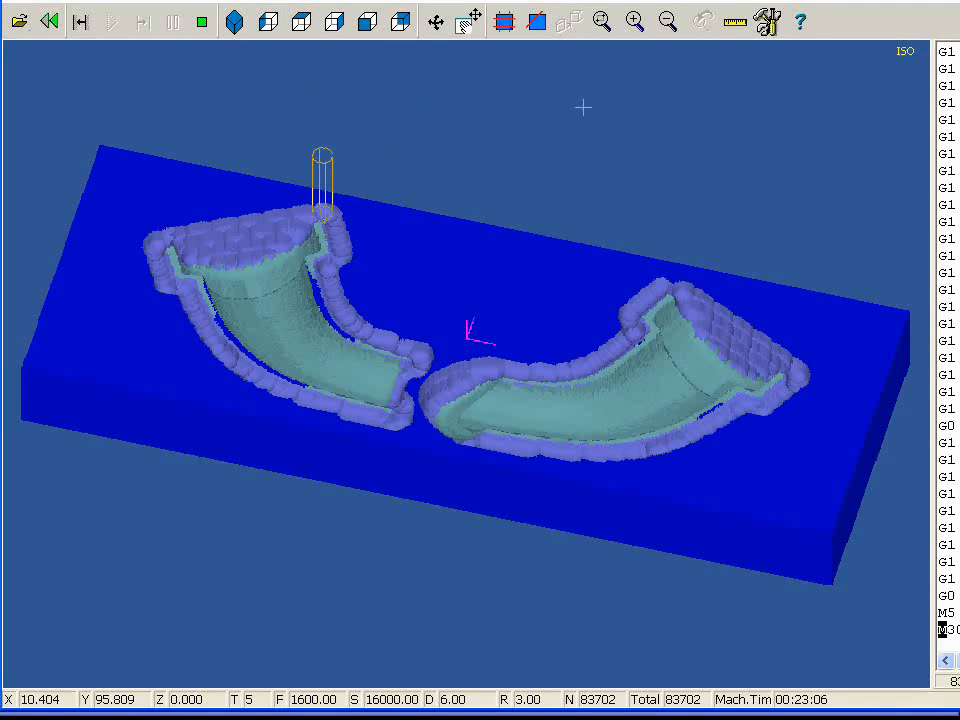
{"action": "left_click", "coordinate": [767, 21]}
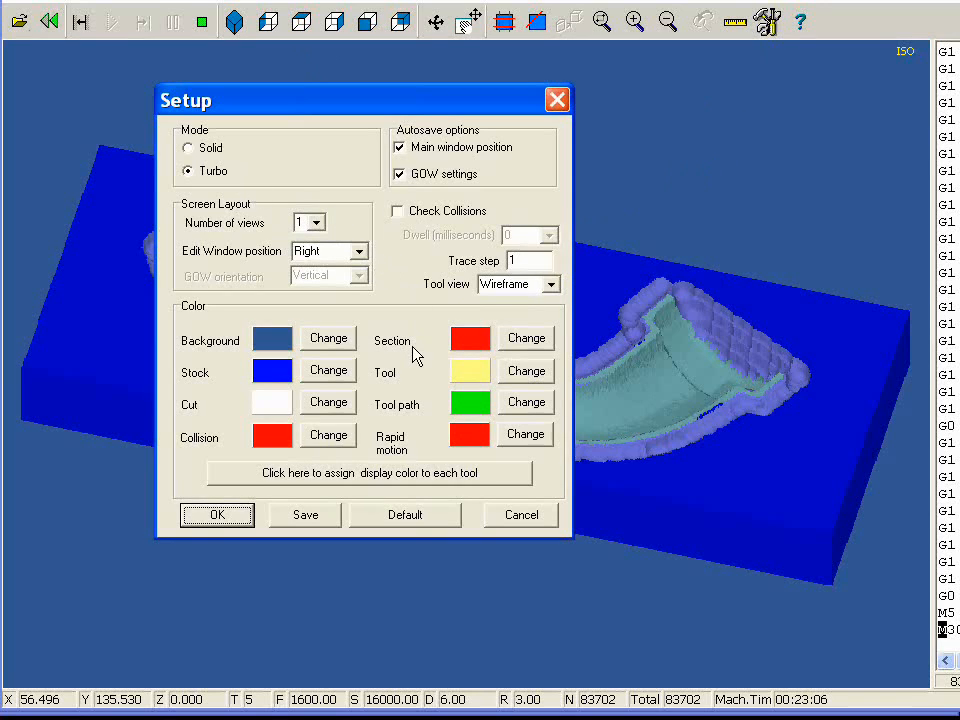
{"action": "left_click", "coordinate": [514, 517]}
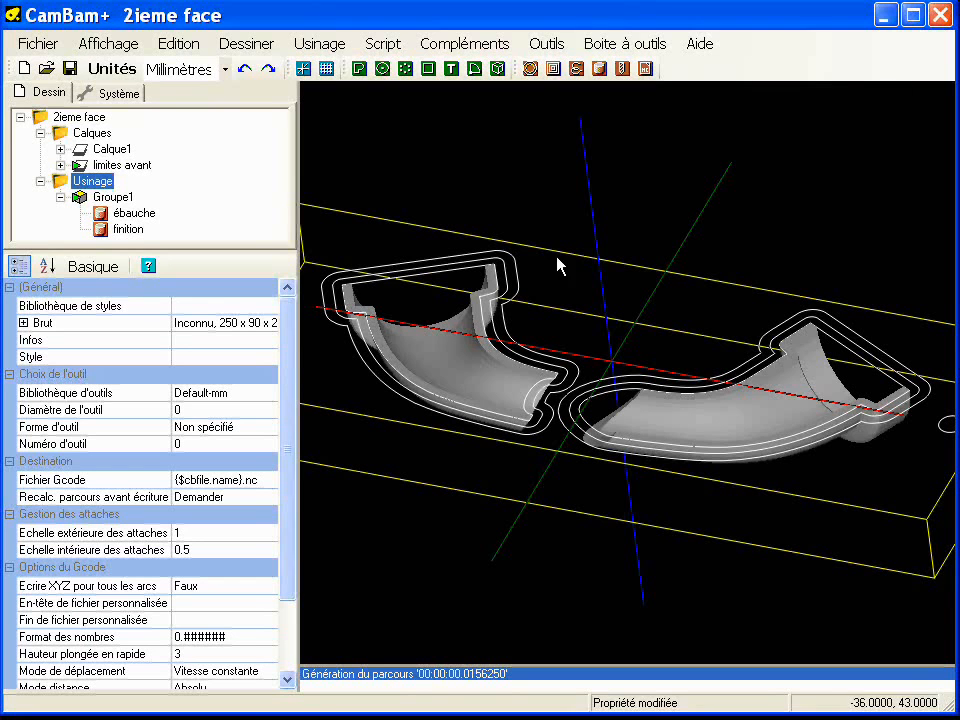
Switch to CamBam and show the Inclinaison des bords setting of the ébauche operation.
{"action": "left_click_drag", "start_coordinate": [429, 332], "coordinate": [551, 414], "text": "alt"}
{"action": "scroll", "coordinate": [560, 400], "scroll_direction": "up", "scroll_amount": 2}
{"action": "scroll", "coordinate": [560, 400], "scroll_direction": "up", "scroll_amount": 1}
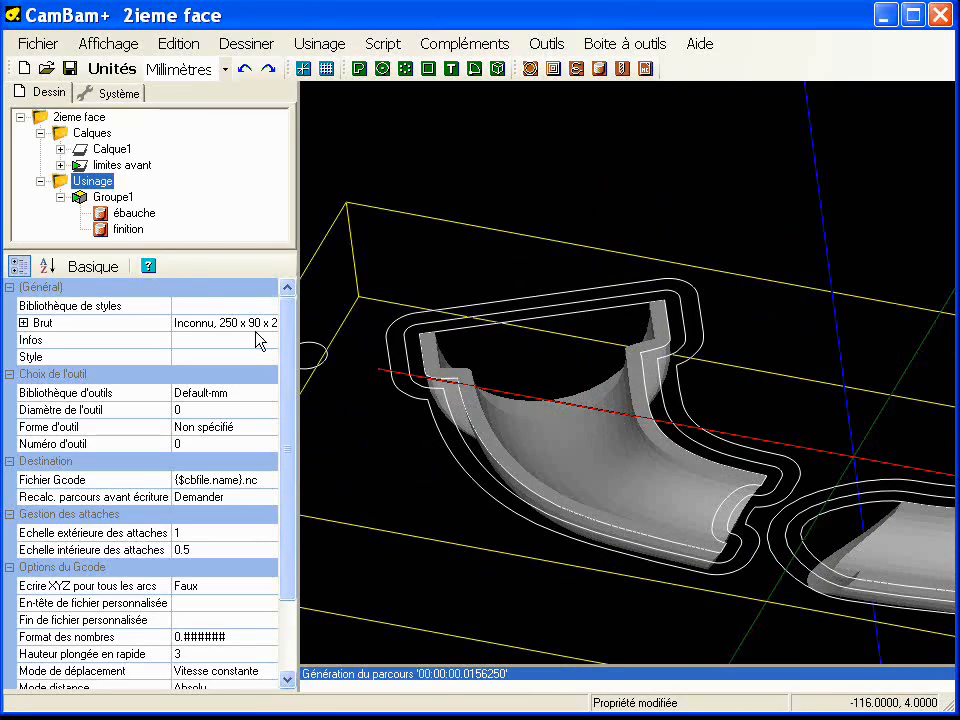
{"action": "left_click", "coordinate": [136, 216]}
{"action": "left_click_drag", "start_coordinate": [291, 399], "coordinate": [294, 588]}
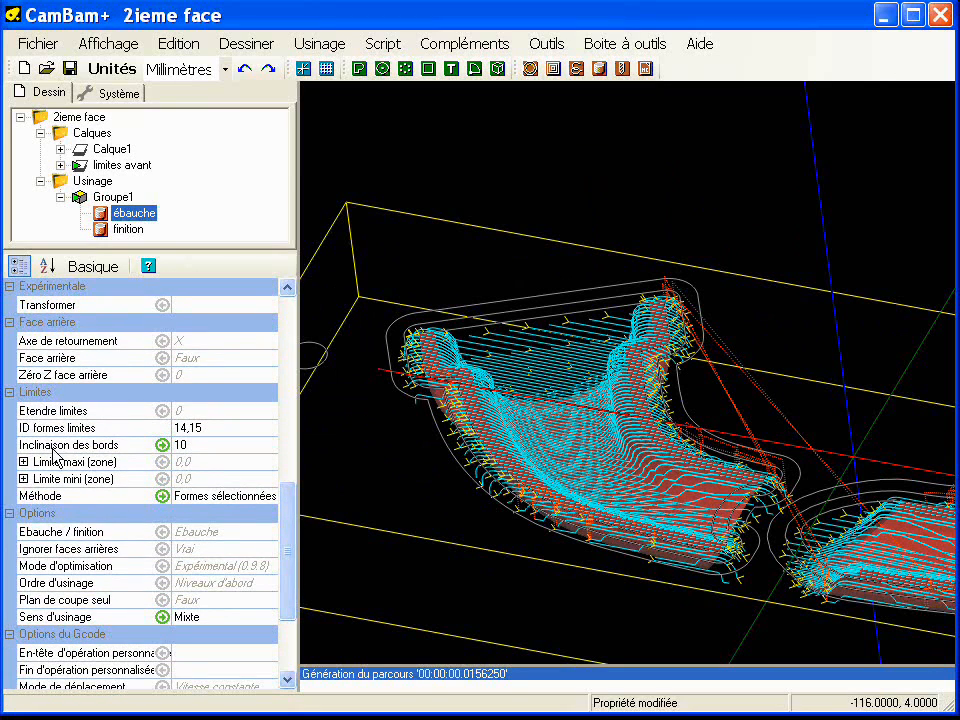
{"action": "left_click", "coordinate": [126, 446]}
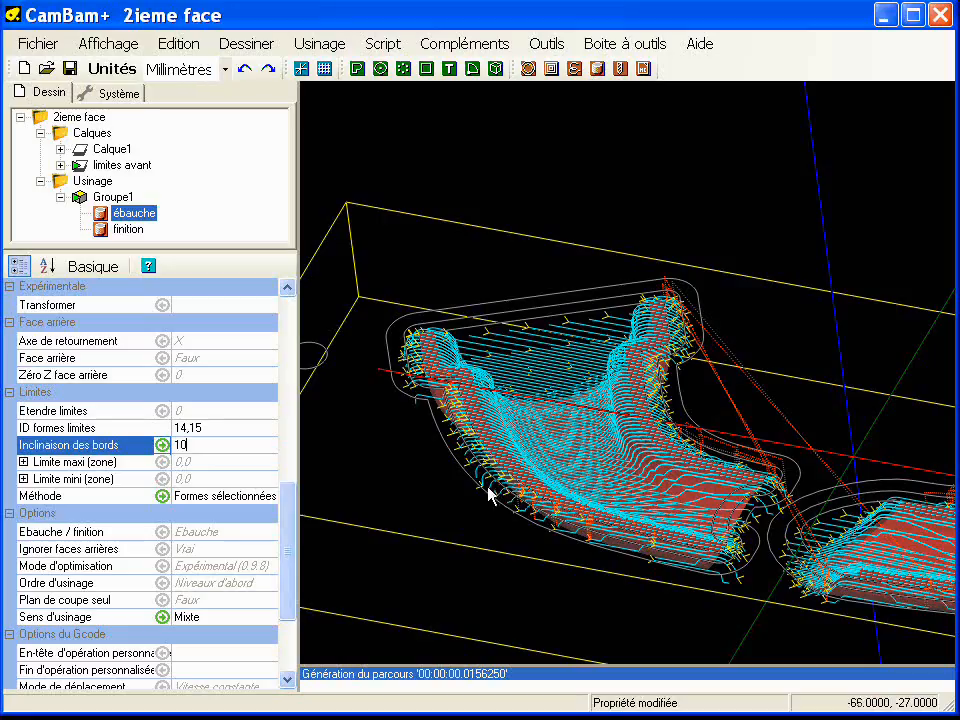
Examine how the ébauche toolpaths slope along the edges and across the open socket end of the pipe half.
{"action": "left_click_drag", "start_coordinate": [484, 490], "coordinate": [637, 448], "text": "alt"}
{"action": "scroll", "coordinate": [625, 419], "scroll_direction": "up", "scroll_amount": 4}
{"action": "left_click_drag", "start_coordinate": [563, 381], "coordinate": [484, 296], "text": "alt"}
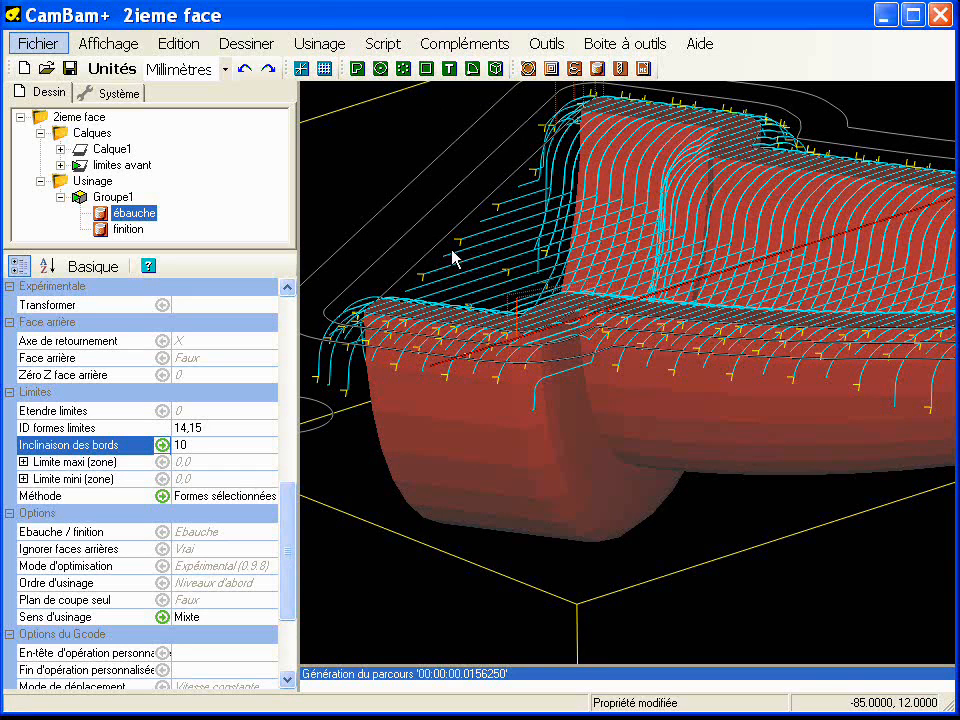
{"action": "left_click_drag", "start_coordinate": [456, 306], "coordinate": [535, 362], "text": "alt"}
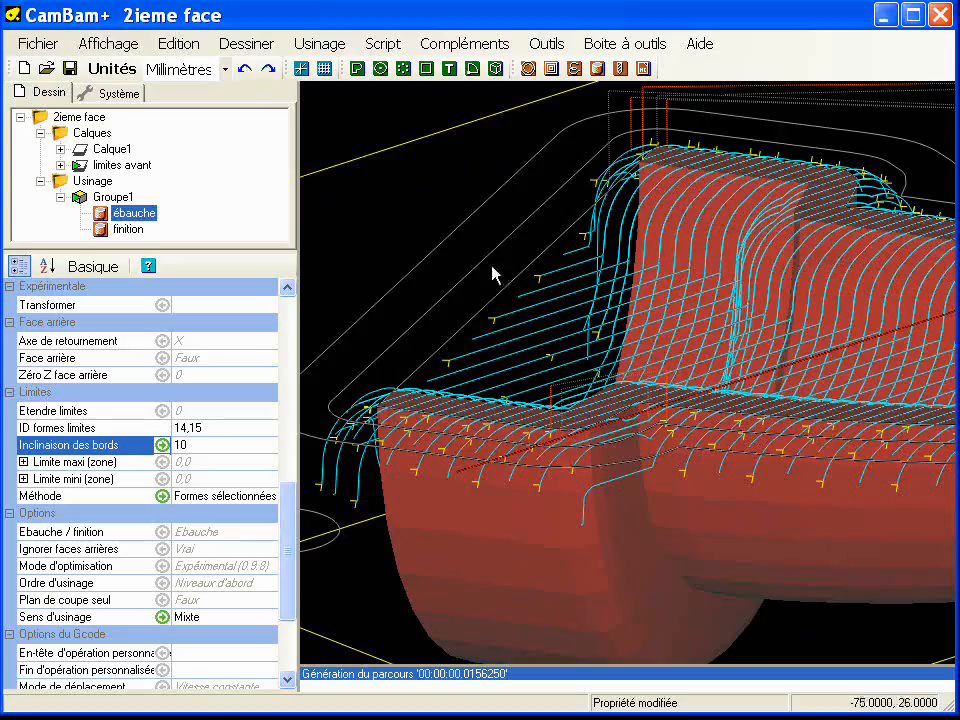
{"action": "scroll", "coordinate": [495, 279], "scroll_direction": "down", "scroll_amount": 4}
{"action": "left_click_drag", "start_coordinate": [470, 302], "coordinate": [542, 327], "text": "alt"}
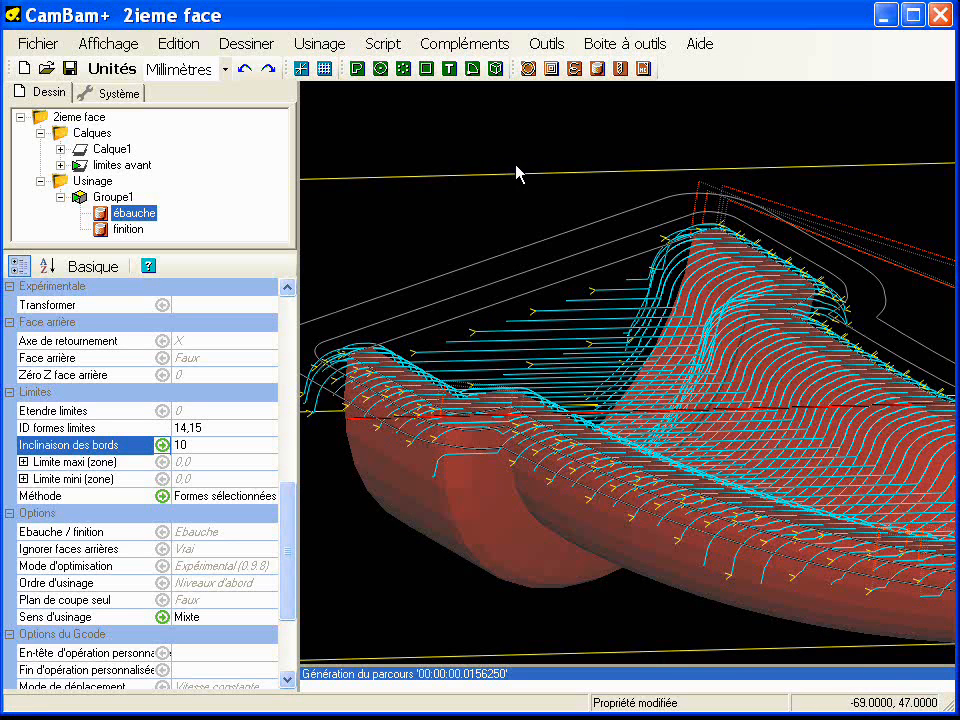
{"action": "middle_click_drag", "start_coordinate": [510, 189], "coordinate": [549, 306]}
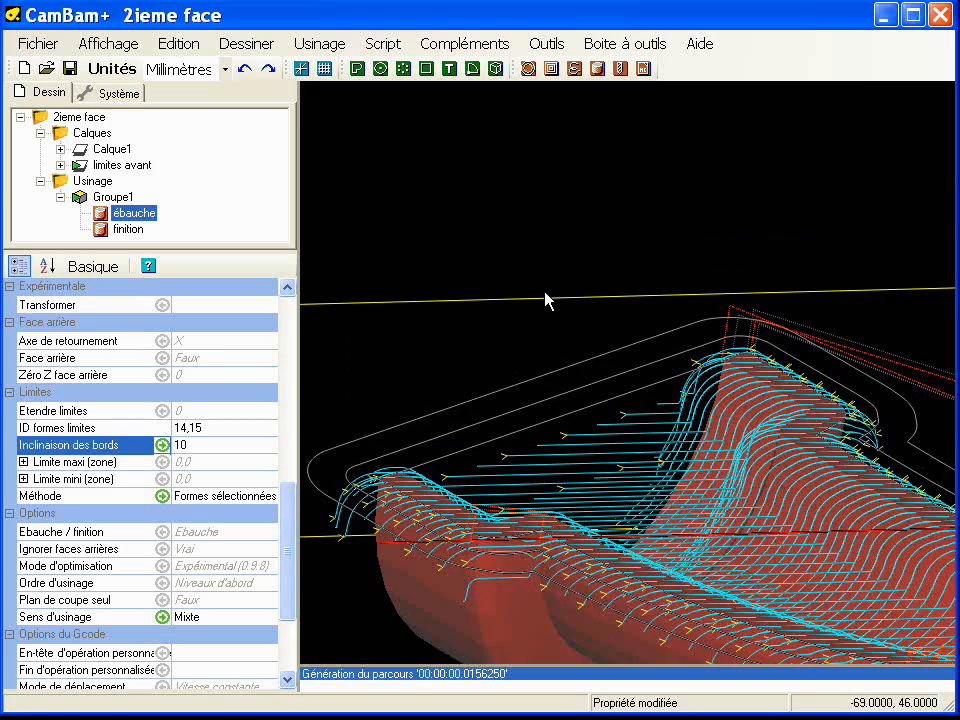
{"action": "scroll", "coordinate": [543, 292], "scroll_direction": "up", "scroll_amount": 1}
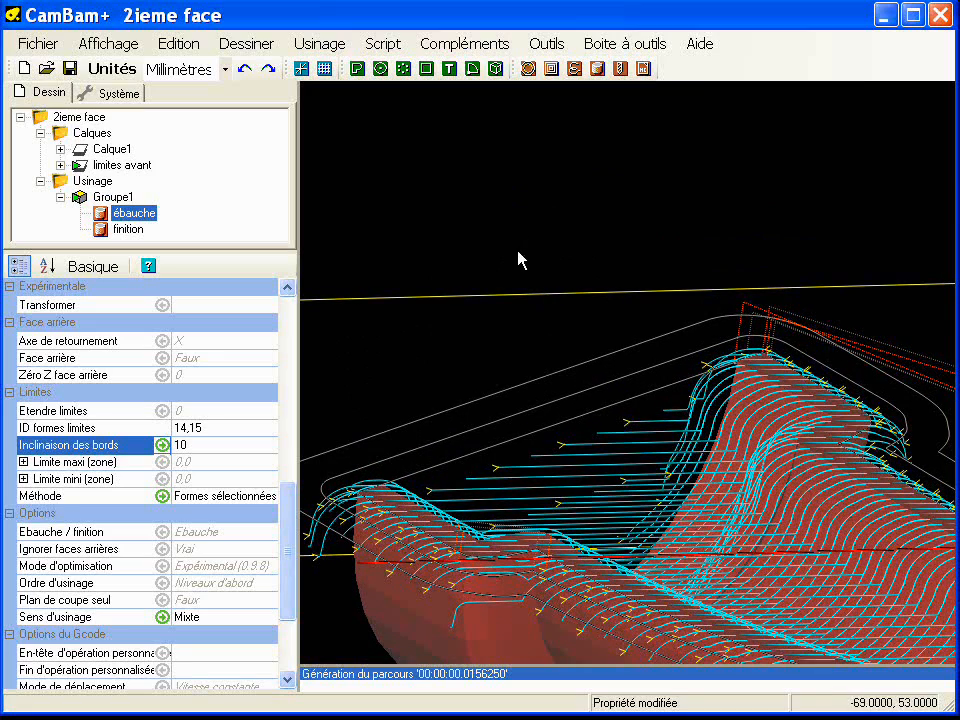
{"action": "middle_click_drag", "start_coordinate": [542, 251], "coordinate": [528, 234]}
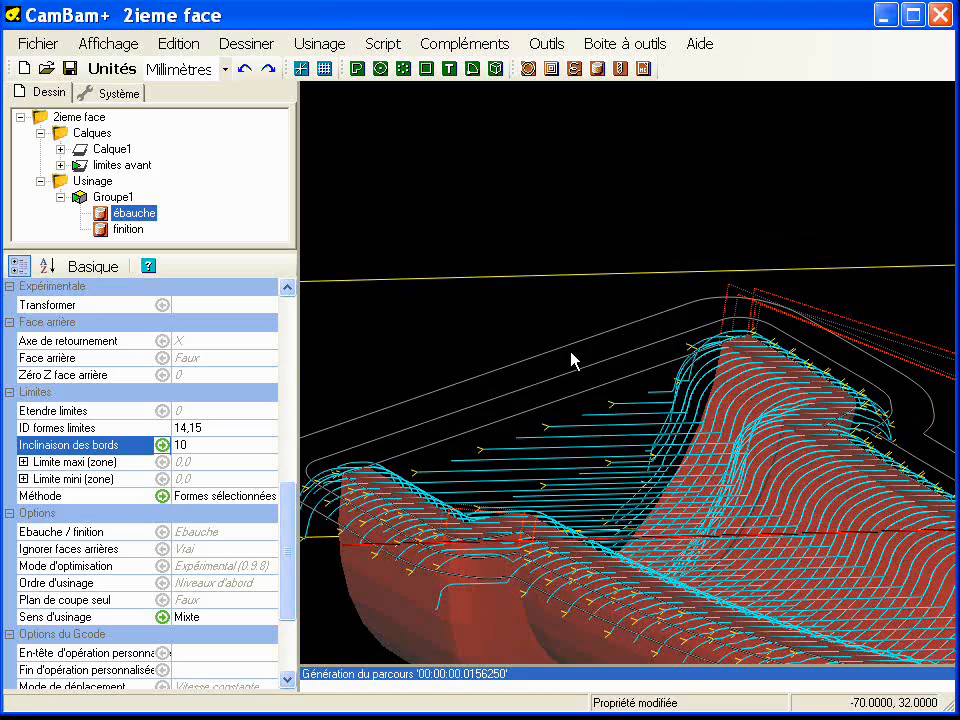
{"action": "middle_click_drag", "start_coordinate": [574, 360], "coordinate": [529, 289]}
{"action": "middle_click_drag", "start_coordinate": [506, 392], "coordinate": [530, 330]}
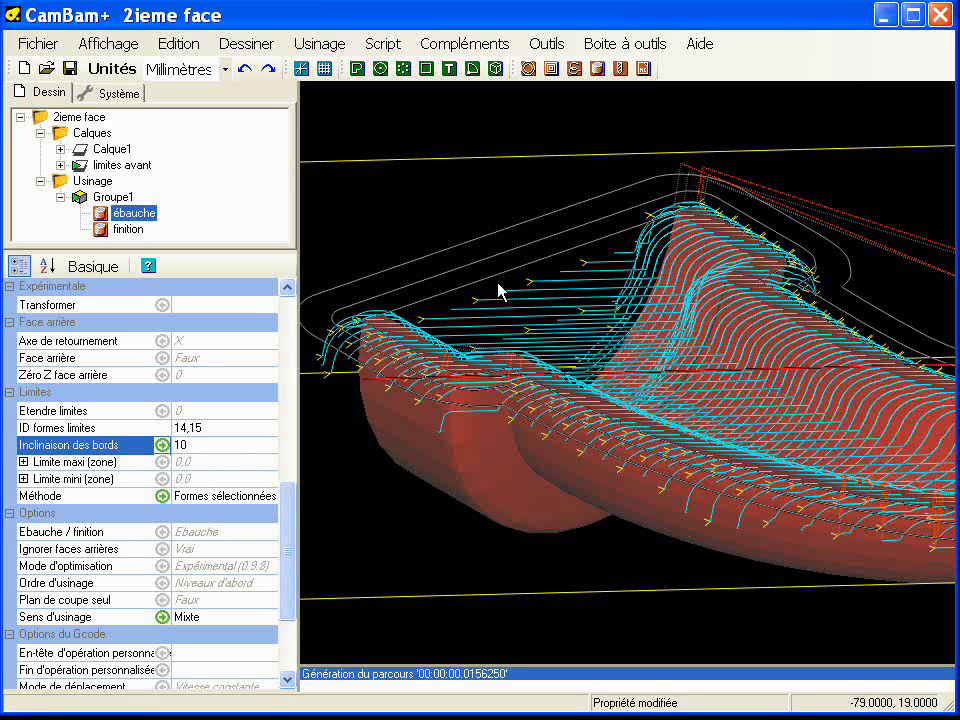
Set Inclinaison des bords to 3 for the ébauche operation and regenerate its toolpaths.
{"action": "left_click", "coordinate": [212, 450]}
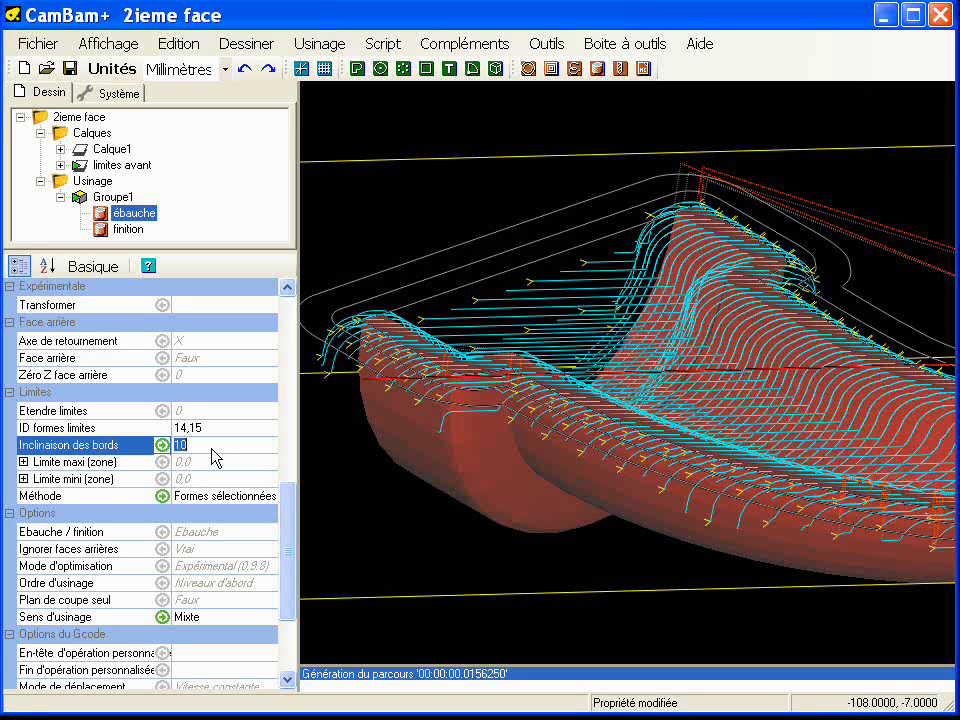
{"action": "type", "text": "3"}
{"action": "right_click", "coordinate": [146, 214]}
{"action": "left_click", "coordinate": [190, 228]}
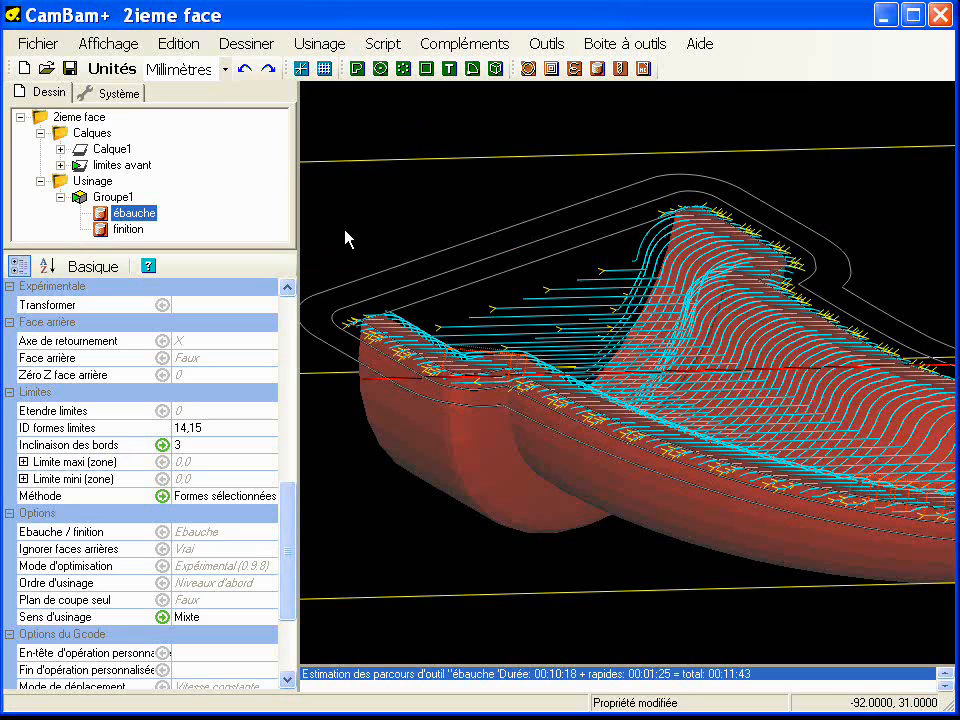
Create the GCode file for the whole machining, overwriting '2ieme face.nc' without recalculating the toolpaths.
{"action": "right_click", "coordinate": [100, 181]}
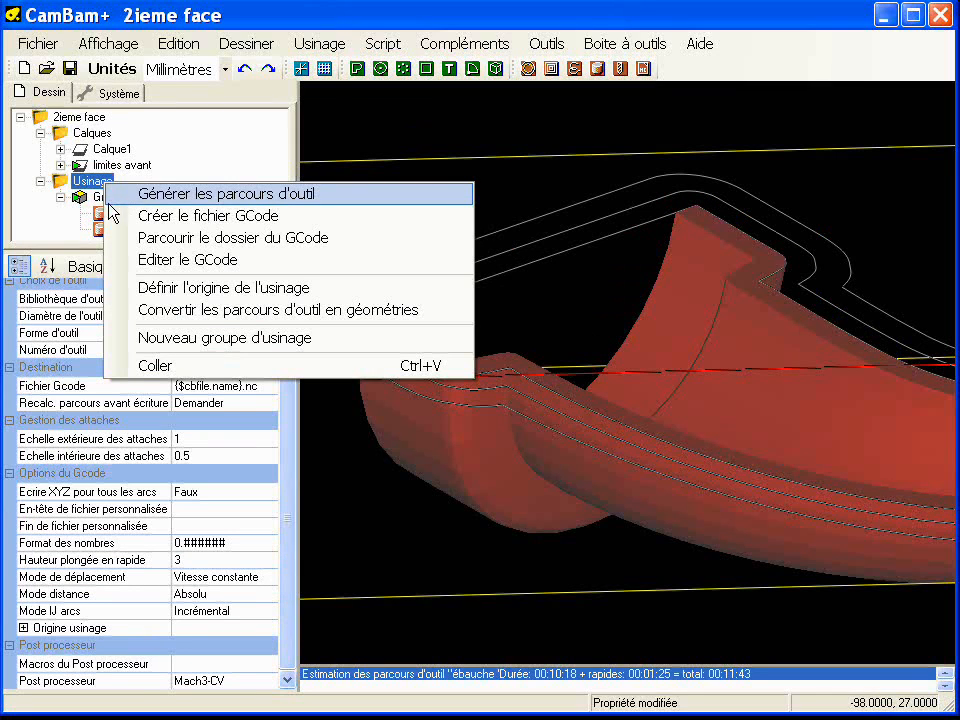
{"action": "left_click", "coordinate": [208, 216]}
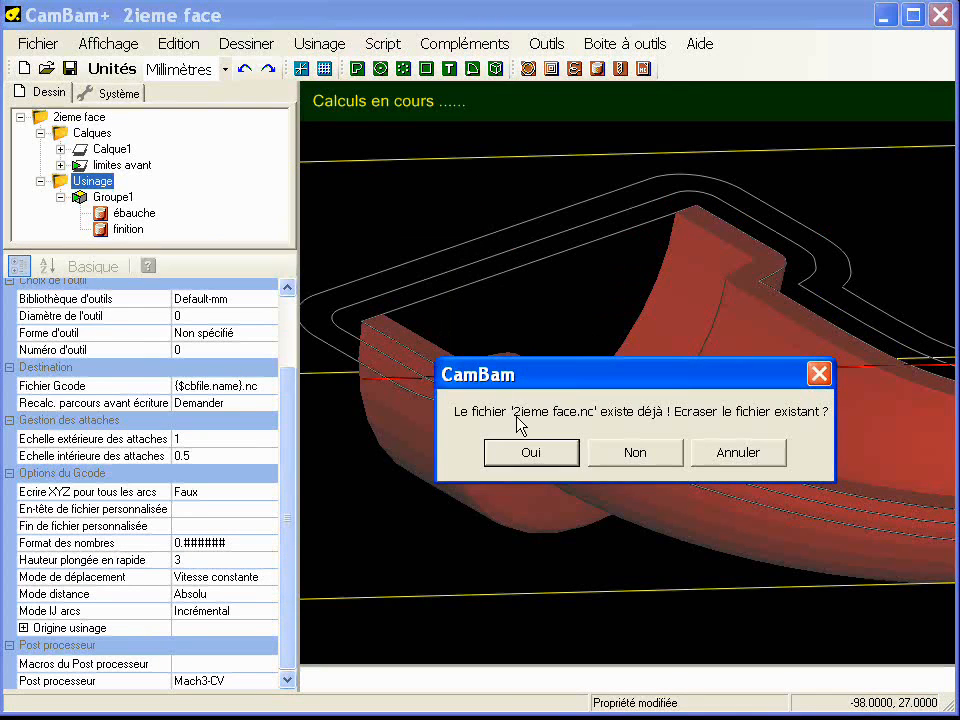
{"action": "left_click", "coordinate": [530, 452]}
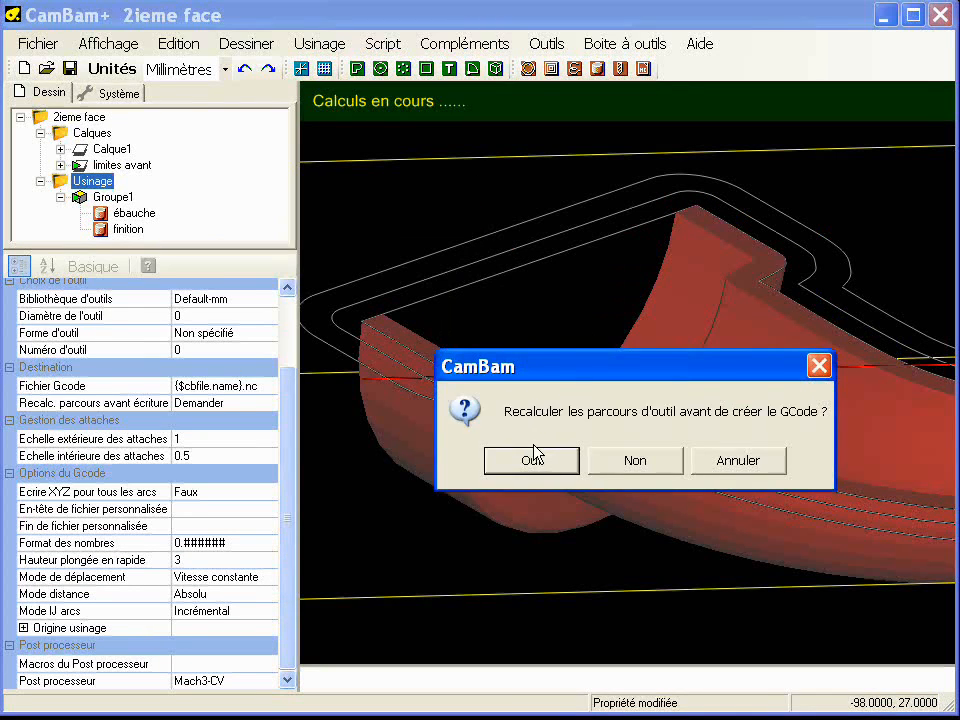
{"action": "left_click", "coordinate": [638, 462]}
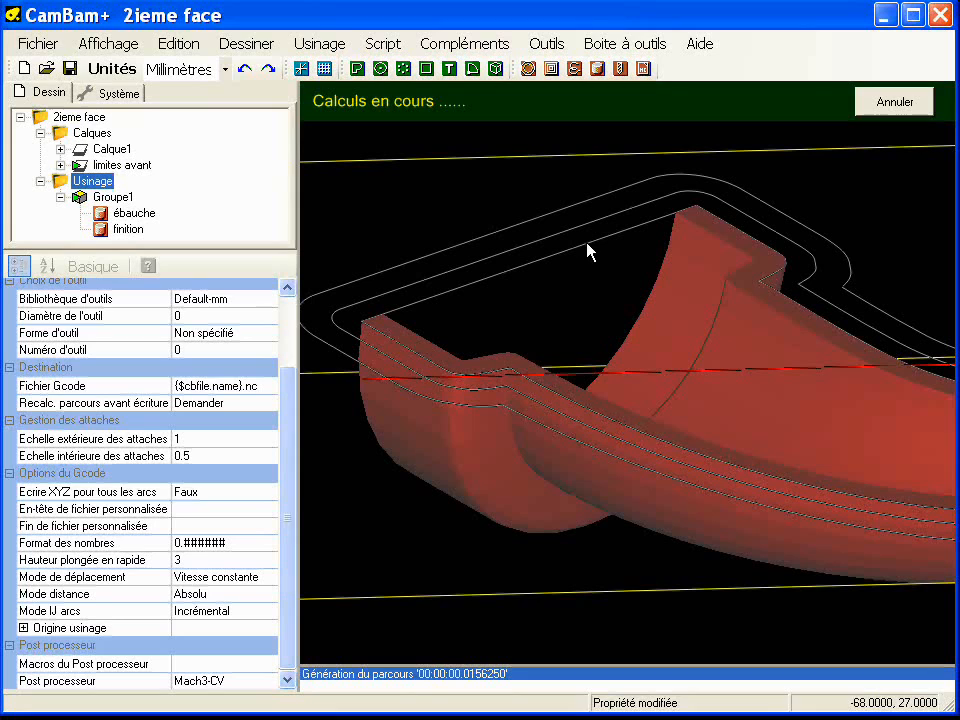
Simulate the new GCode with CutViewer in top view, and inspect the wide socket end of one pipe half up close in isometric view.
{"action": "left_click", "coordinate": [546, 43]}
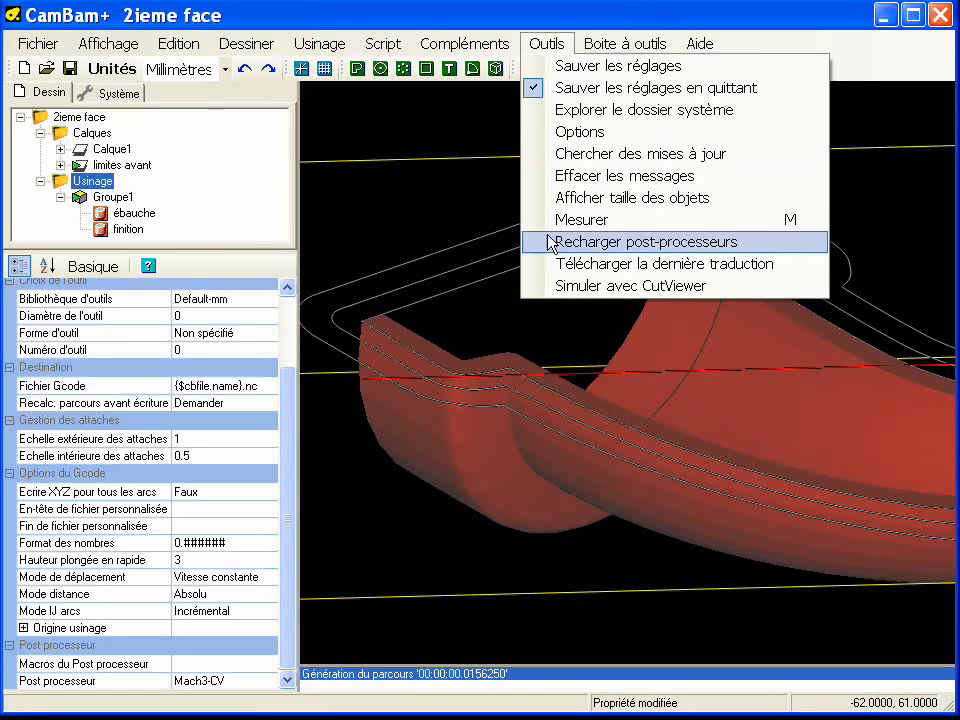
{"action": "left_click", "coordinate": [558, 292]}
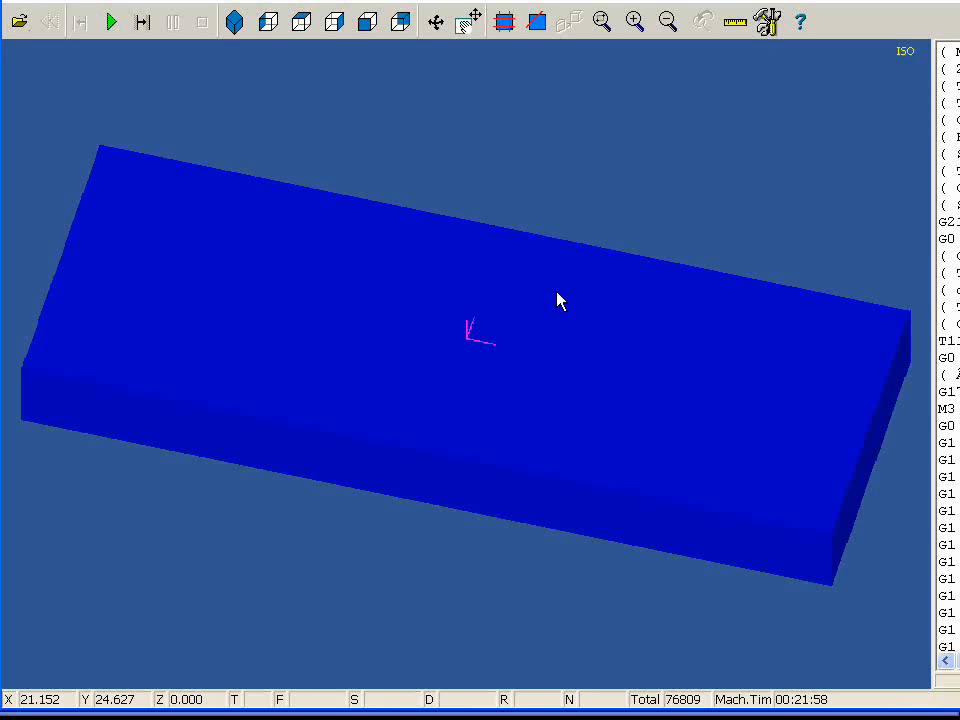
{"action": "left_click", "coordinate": [301, 21]}
{"action": "left_click", "coordinate": [111, 21]}
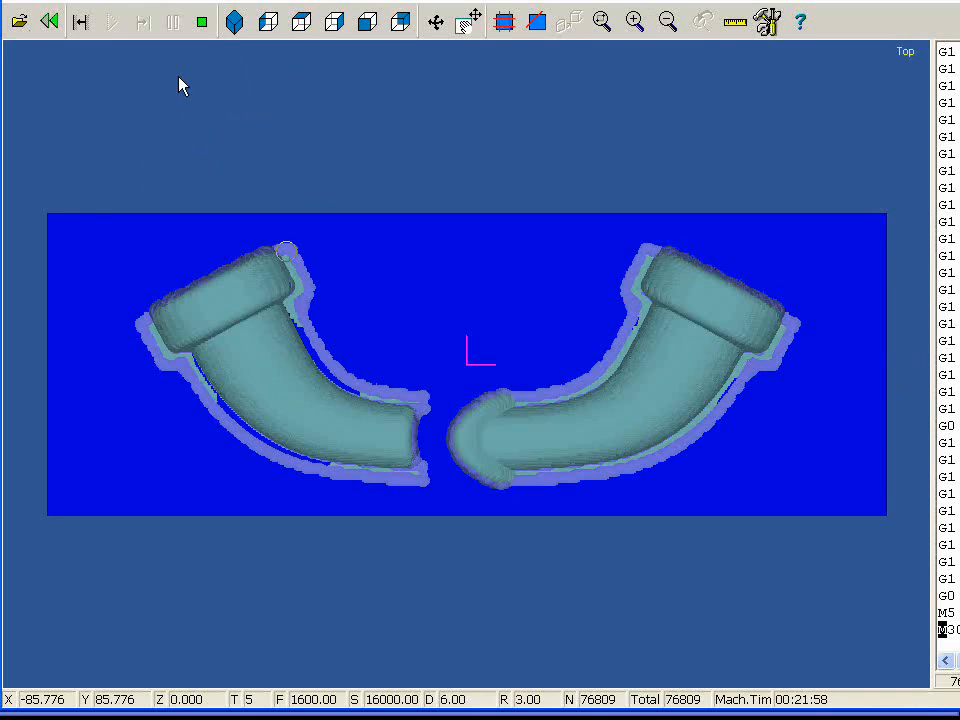
{"action": "left_click", "coordinate": [234, 22]}
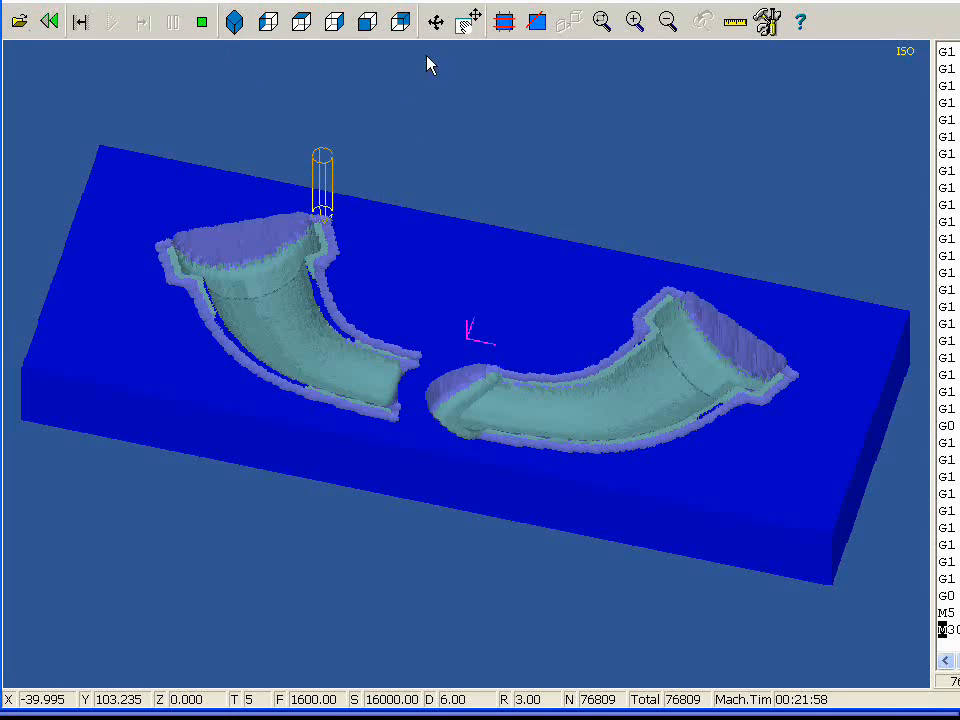
{"action": "left_click_drag", "start_coordinate": [97, 156], "coordinate": [398, 335]}
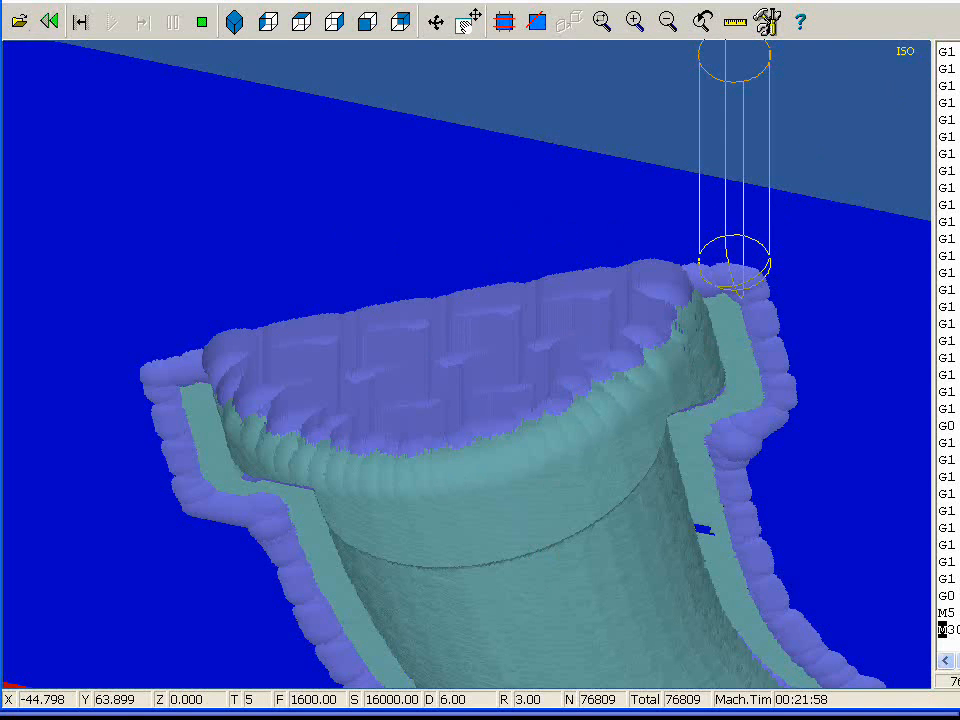
Close the CutViewer simulation and return to the 2ieme face drawing in CamBam.
{"action": "left_click", "coordinate": [945, 3]}
{"action": "middle_click_drag", "start_coordinate": [508, 382], "coordinate": [422, 330]}
{"action": "scroll", "coordinate": [422, 330], "scroll_direction": "down", "scroll_amount": 3}
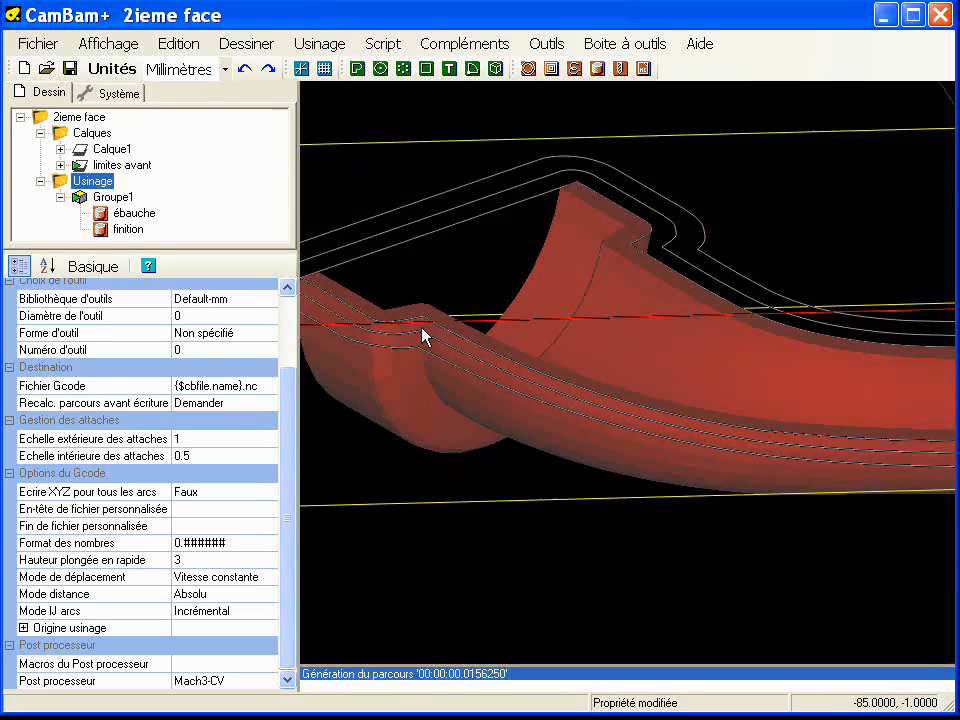